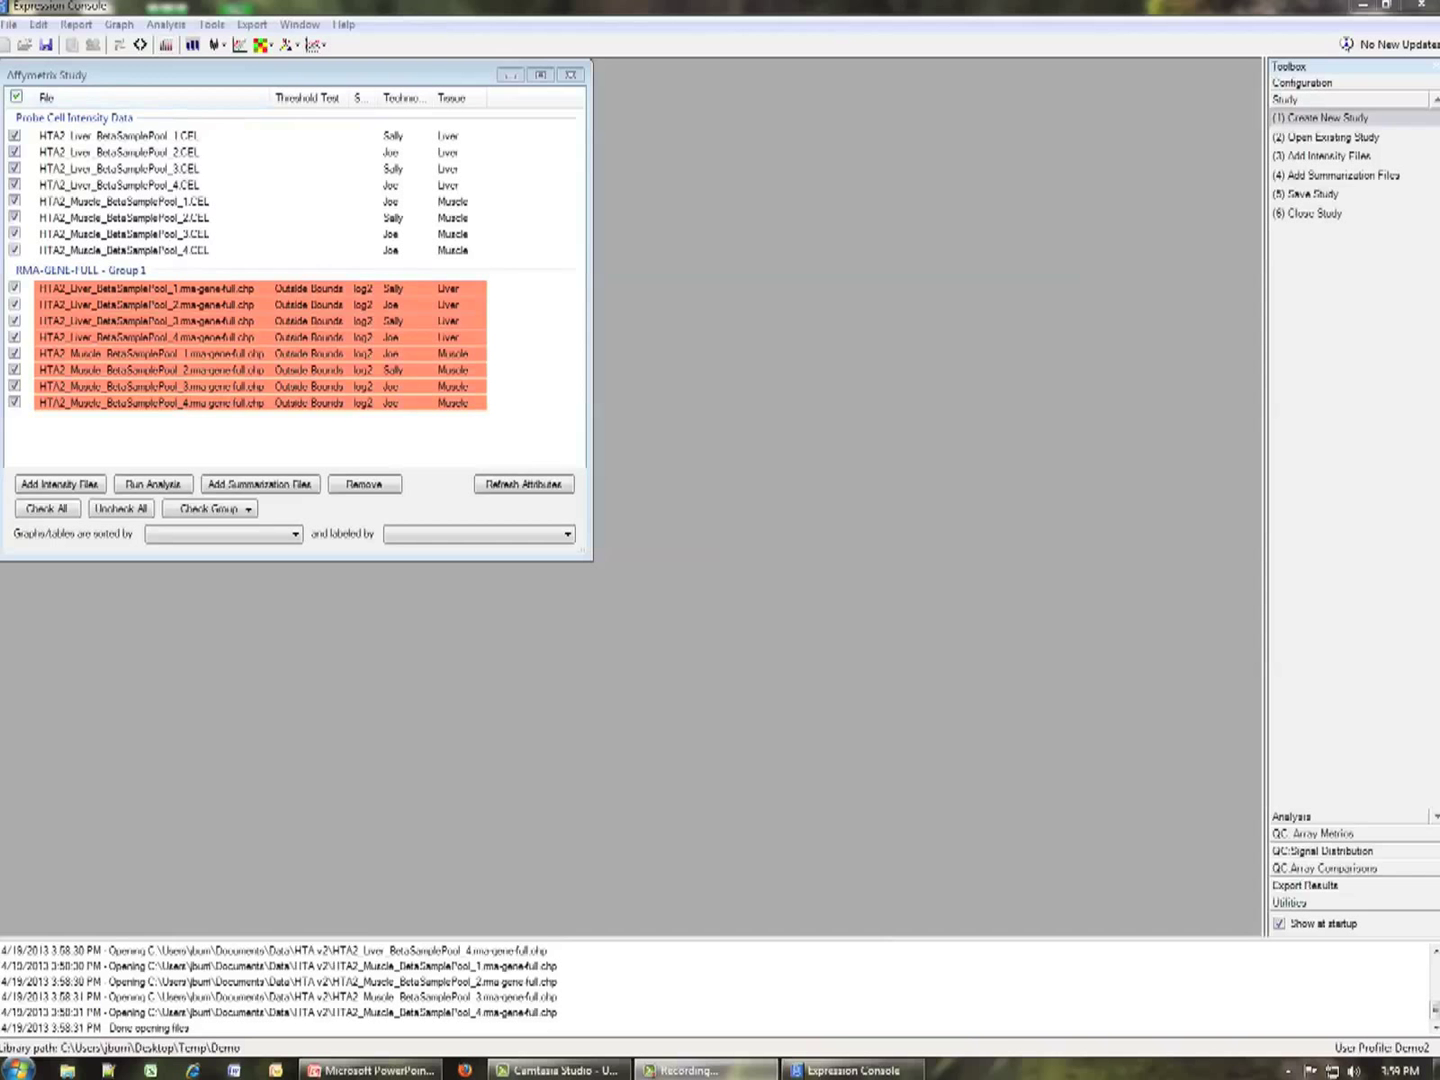
Open the Report menu with the eight rma-gene-full summaries loaded
{"action": "left_click", "coordinate": [77, 24]}
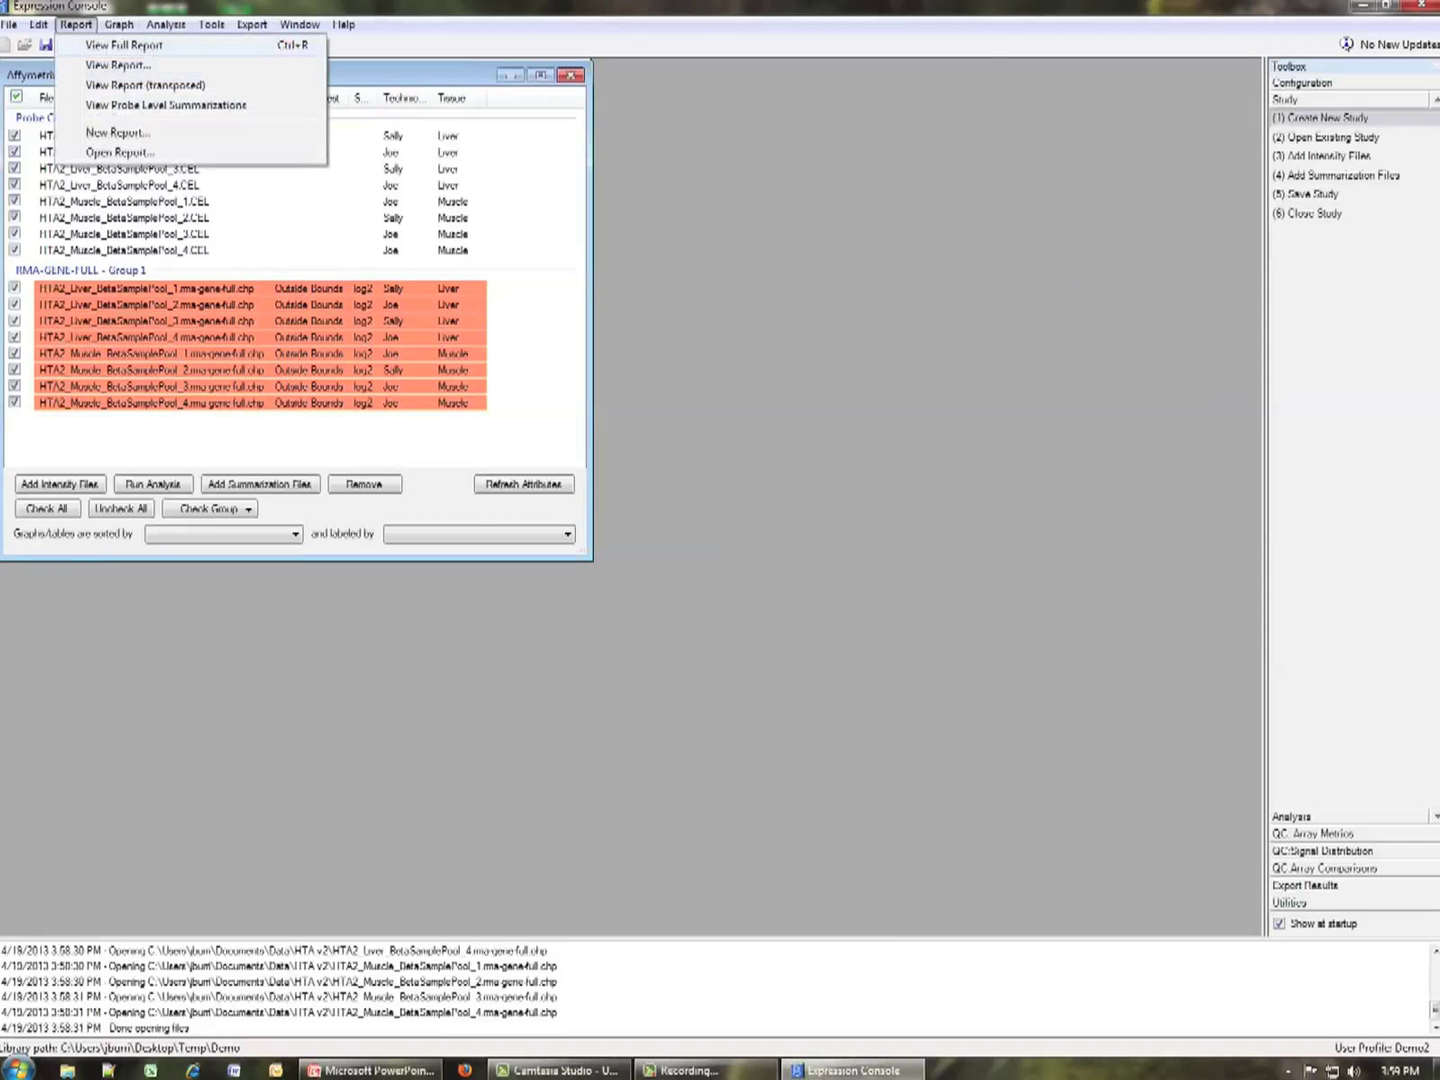
View the full RMA GENE FULL QC report maximized, scrolled right across its columns
{"action": "left_click", "coordinate": [149, 45]}
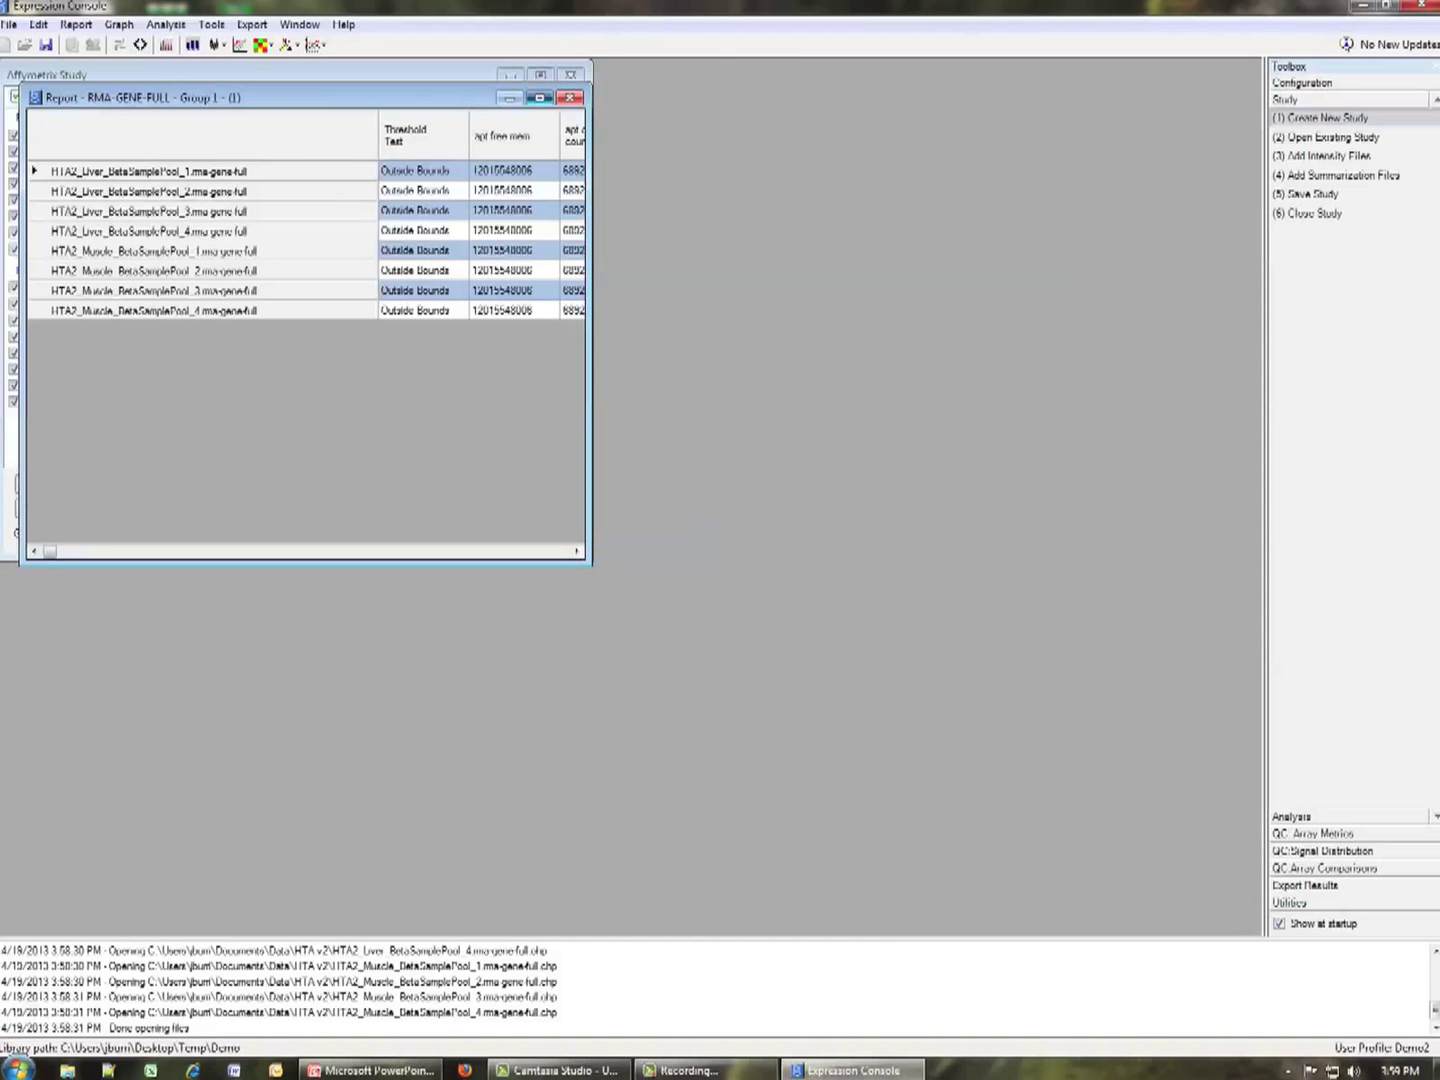
{"action": "left_click", "coordinate": [540, 97]}
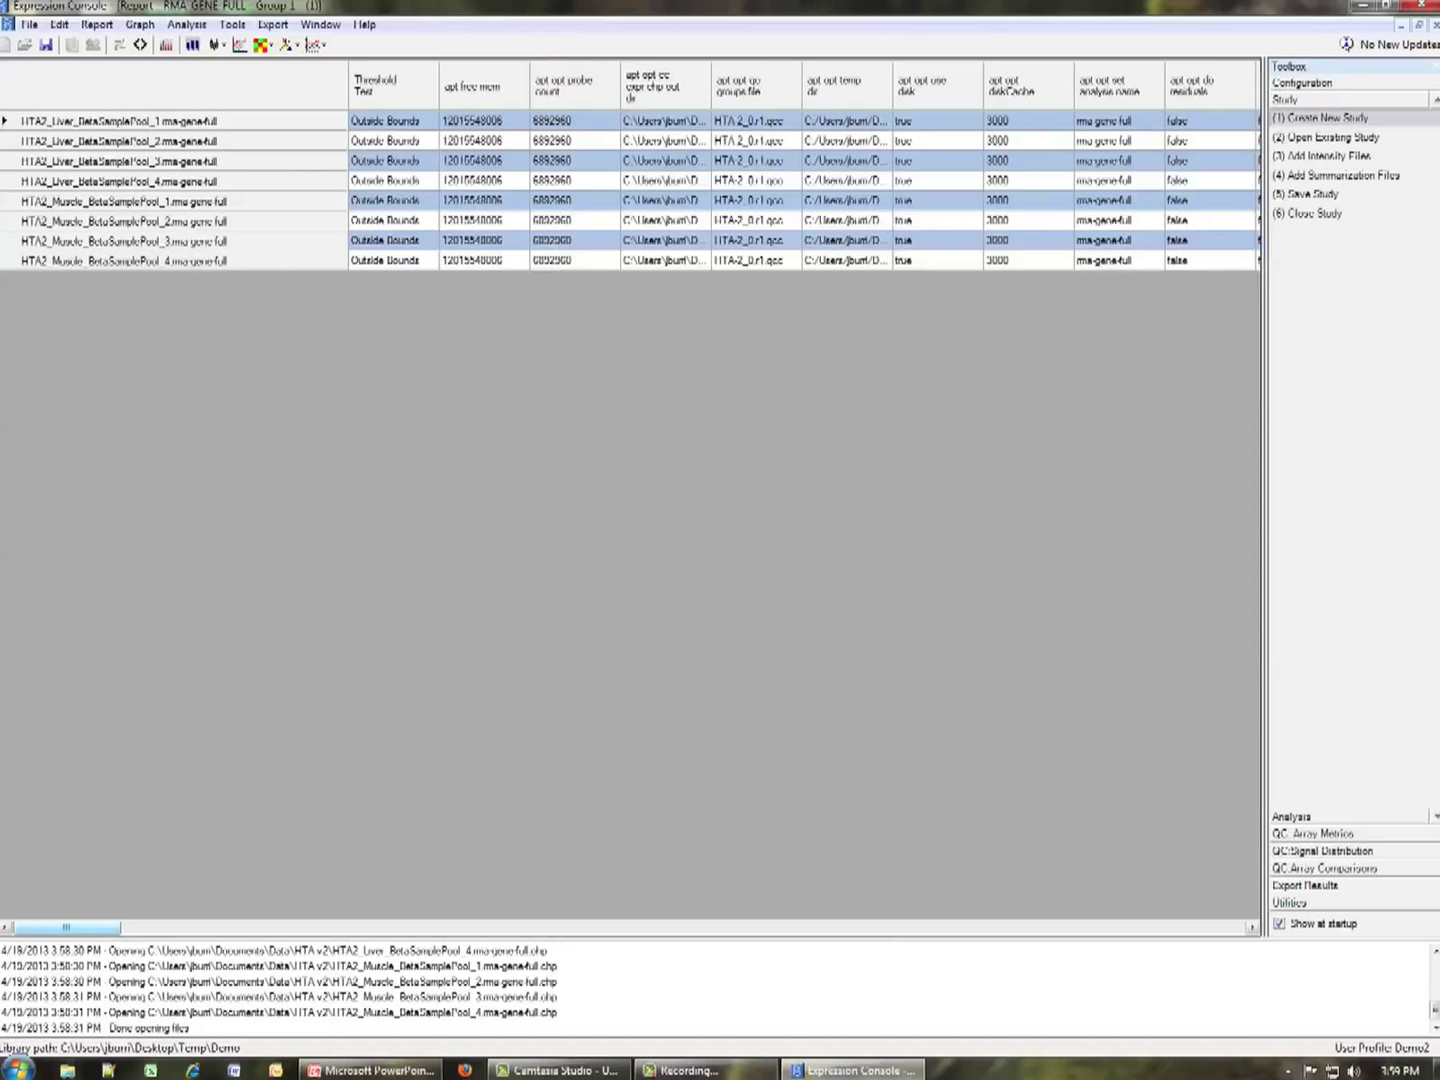
{"action": "left_click_drag", "start_coordinate": [67, 927], "coordinate": [712, 927]}
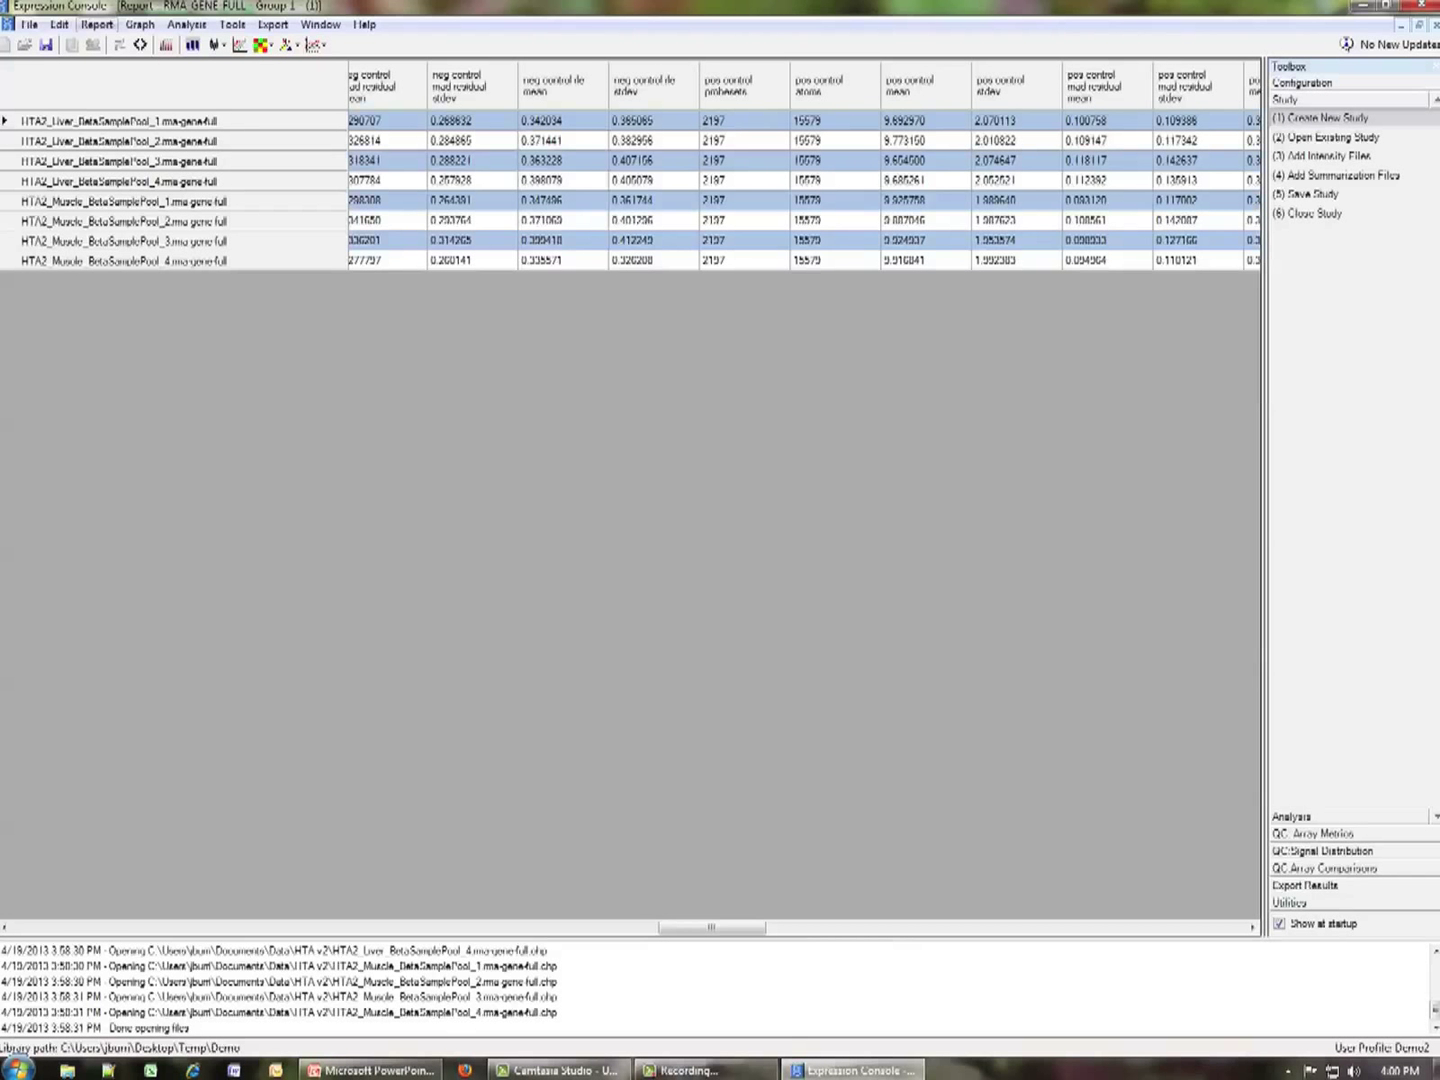
Create a new report with polya_spike and bac_spike columns, saved as 'AFFX controls'
{"action": "key", "text": "alt+r"}
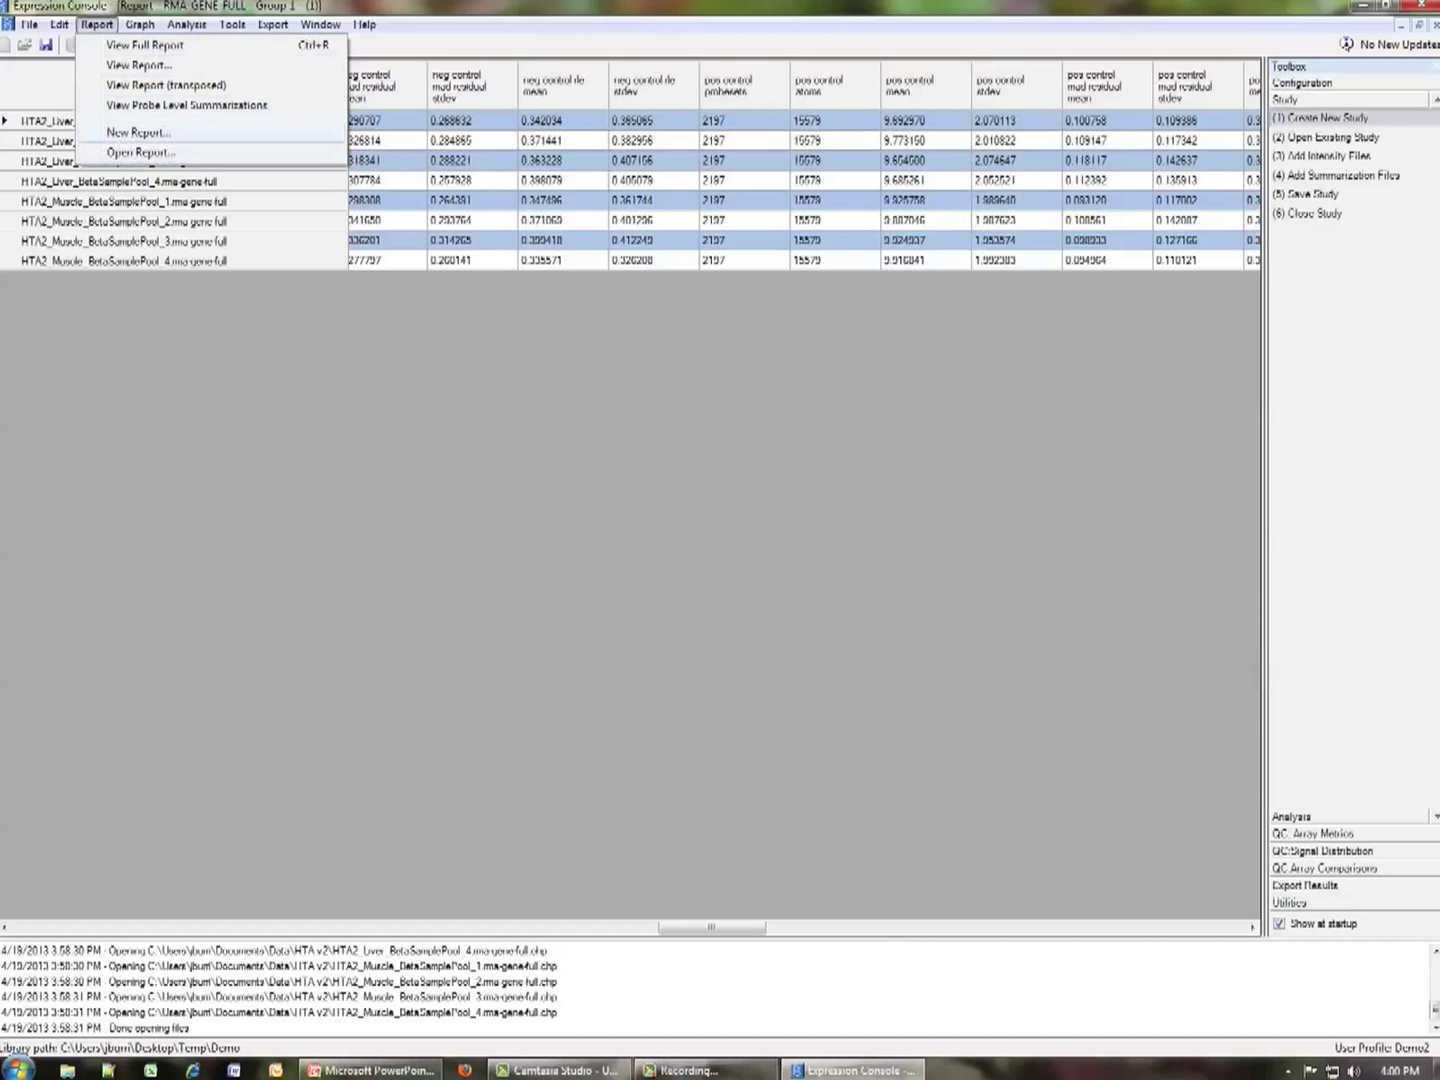
{"action": "key", "text": "Return"}
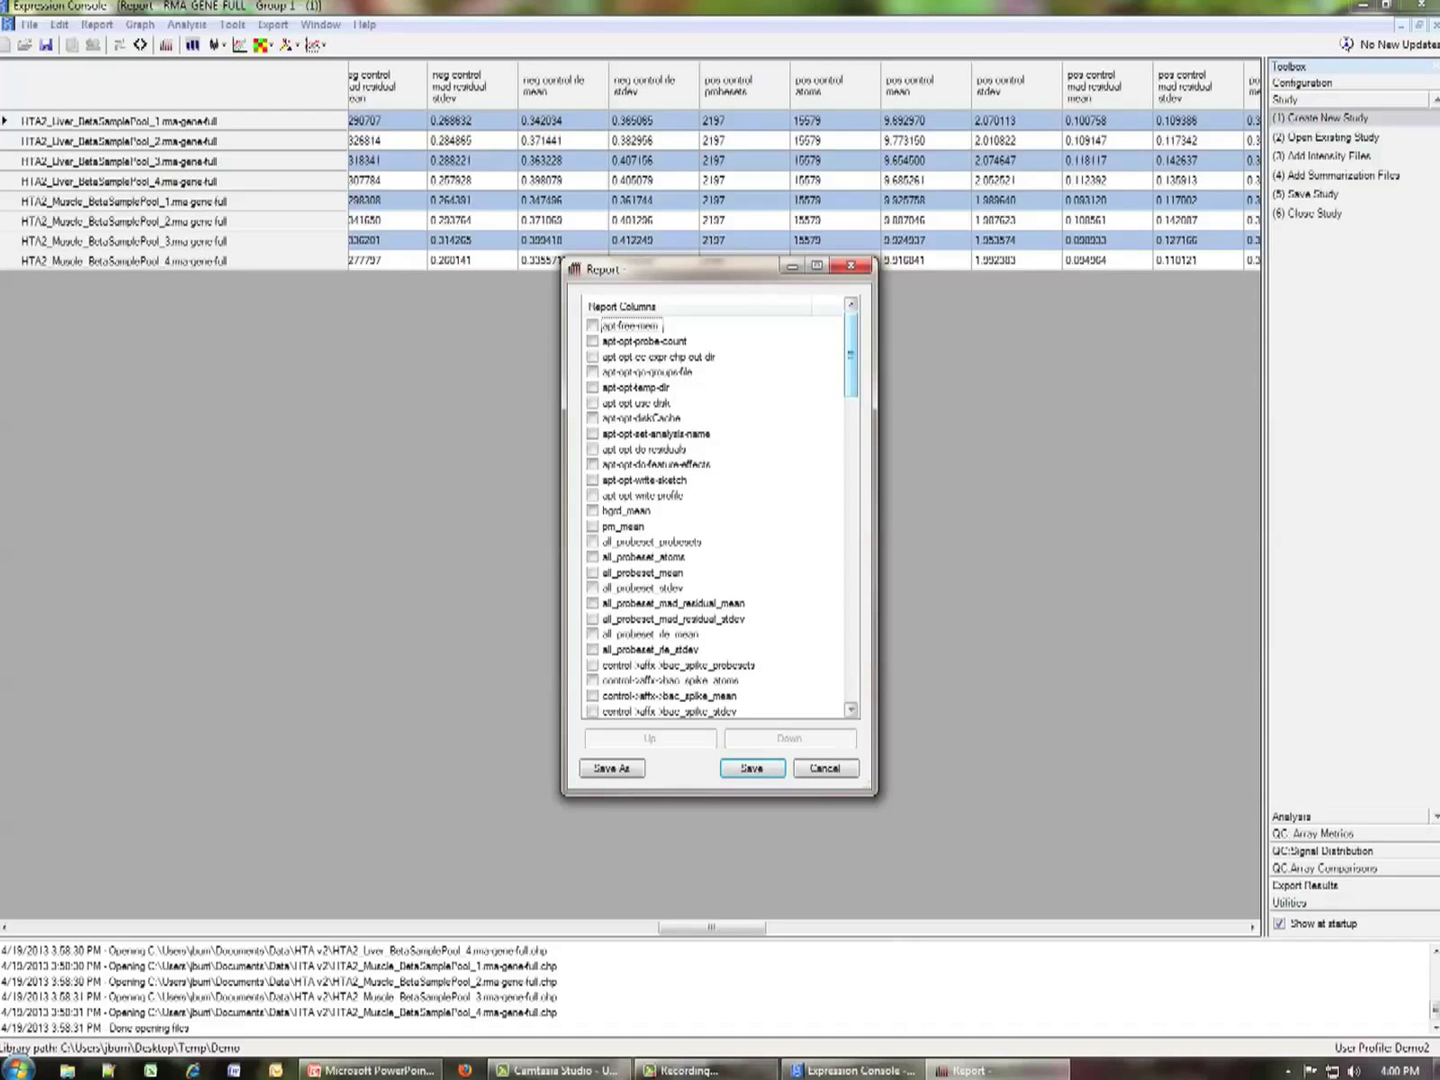
{"action": "scroll", "coordinate": [715, 515], "scroll_direction": "down", "scroll_amount": 15}
{"action": "scroll", "coordinate": [716, 515], "scroll_direction": "down", "scroll_amount": 13}
{"action": "scroll", "coordinate": [716, 515], "scroll_direction": "down", "scroll_amount": 5}
{"action": "scroll", "coordinate": [715, 515], "scroll_direction": "up", "scroll_amount": 8}
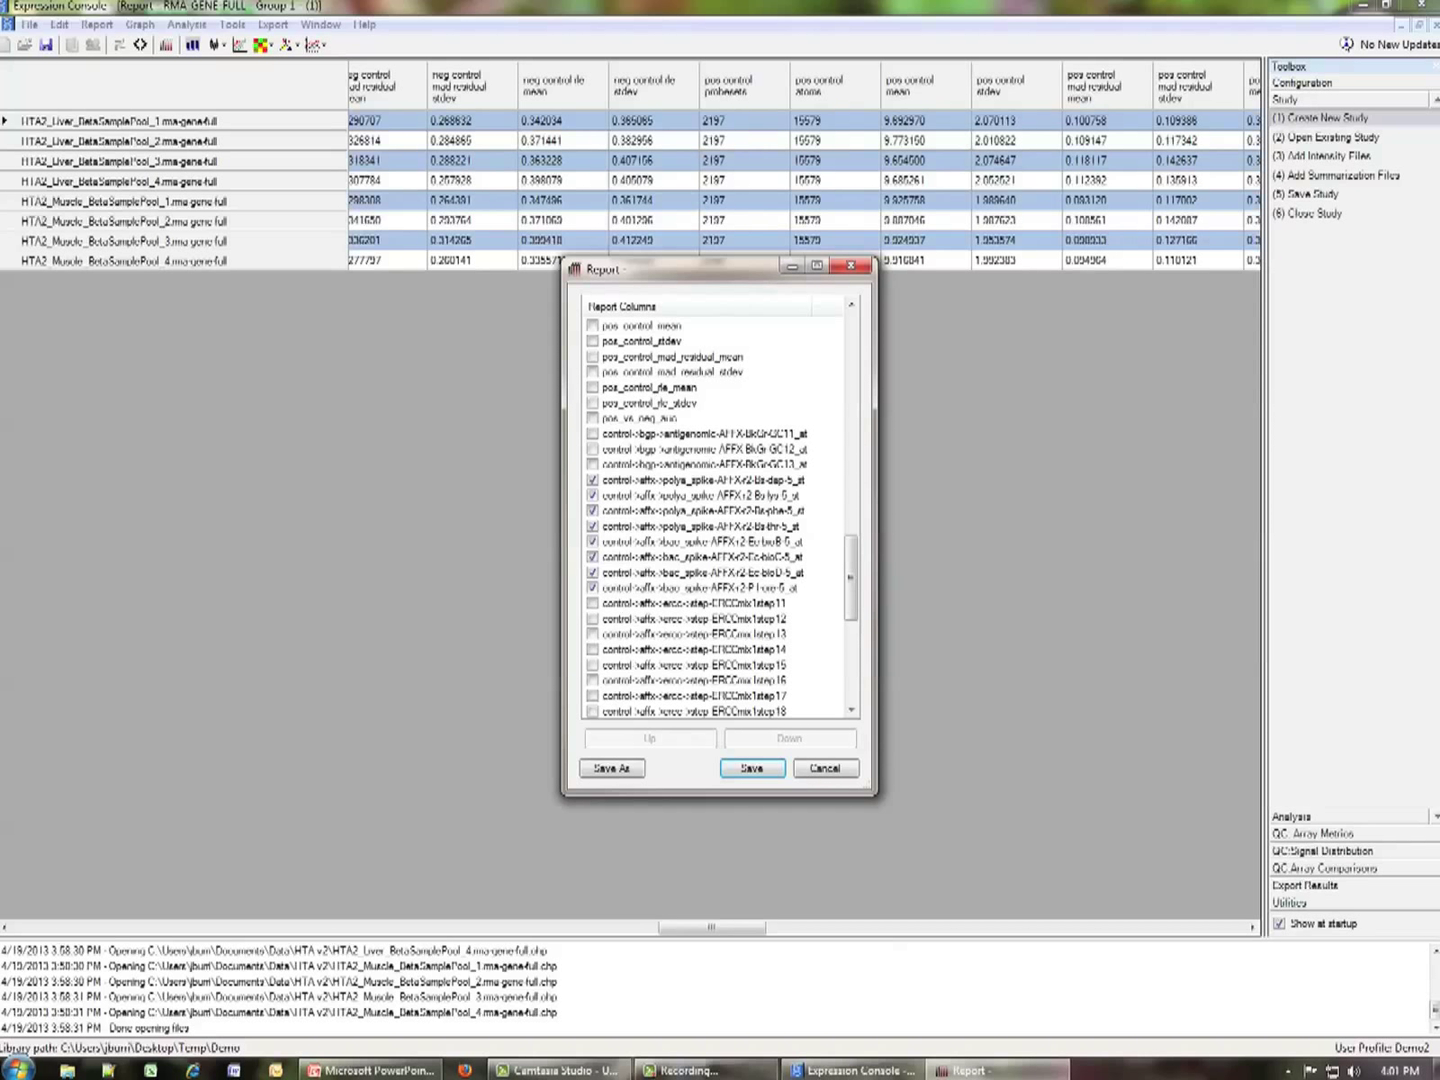
{"action": "key", "text": "Return"}
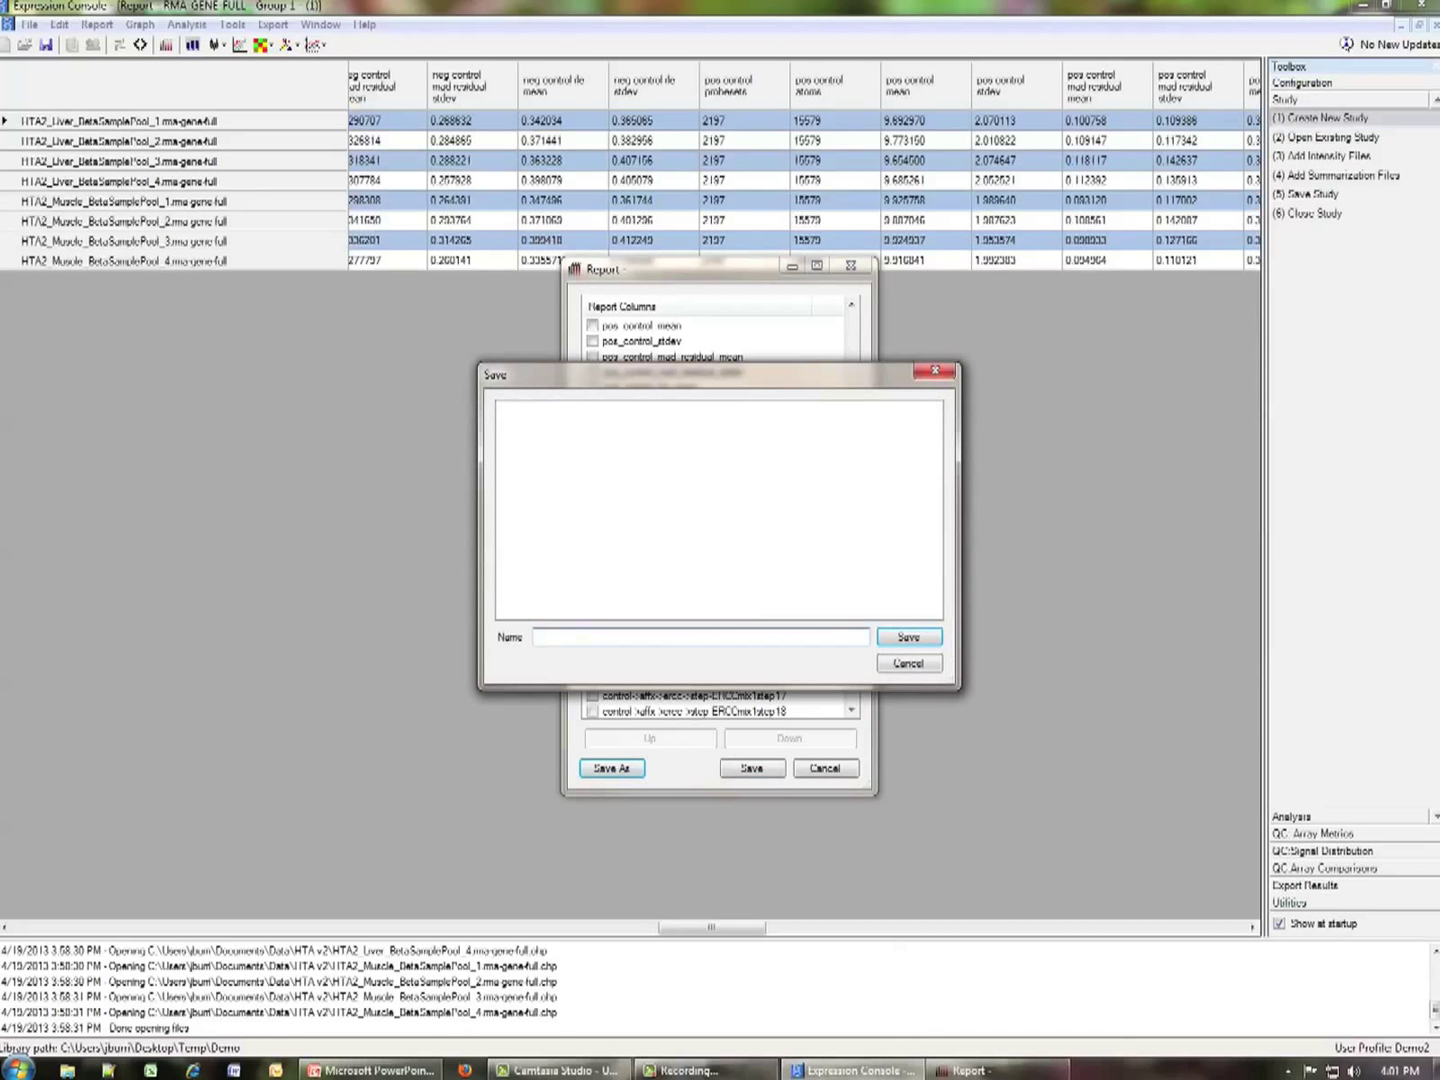
{"action": "type", "text": "AFFX controls"}
{"action": "key", "text": "Return"}
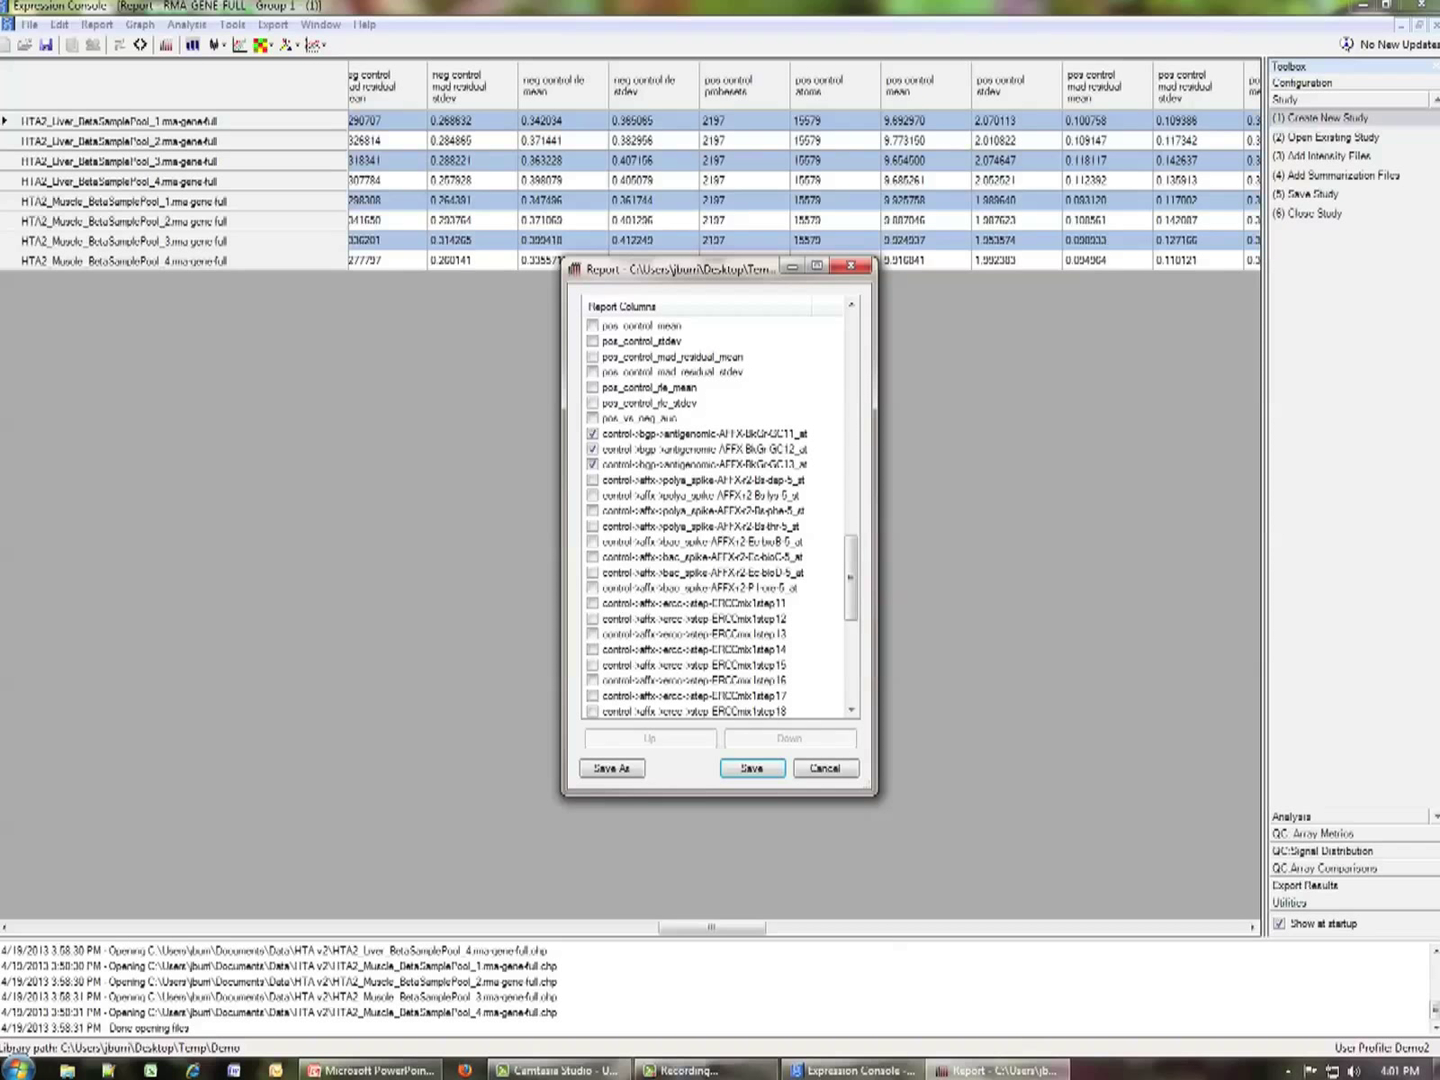
Switch the ticked columns to bgrd_mean, antigenomic and neg_control statistics
{"action": "scroll", "coordinate": [715, 520], "scroll_direction": "up", "scroll_amount": 6}
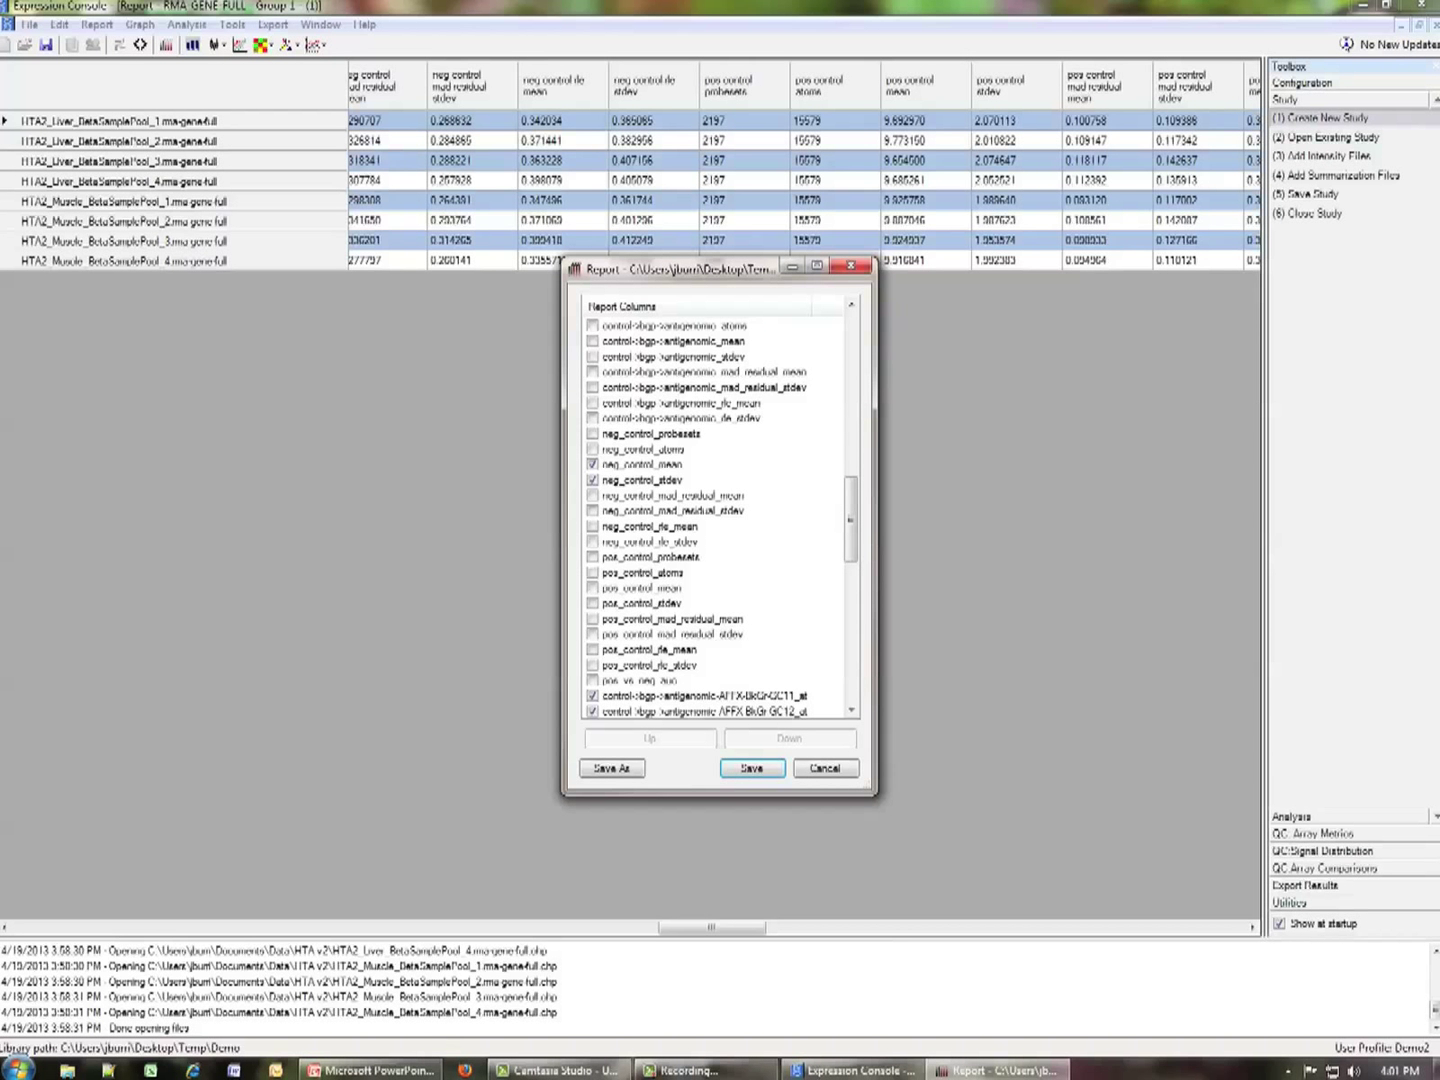
{"action": "scroll", "coordinate": [850, 500], "scroll_direction": "up", "scroll_amount": 5}
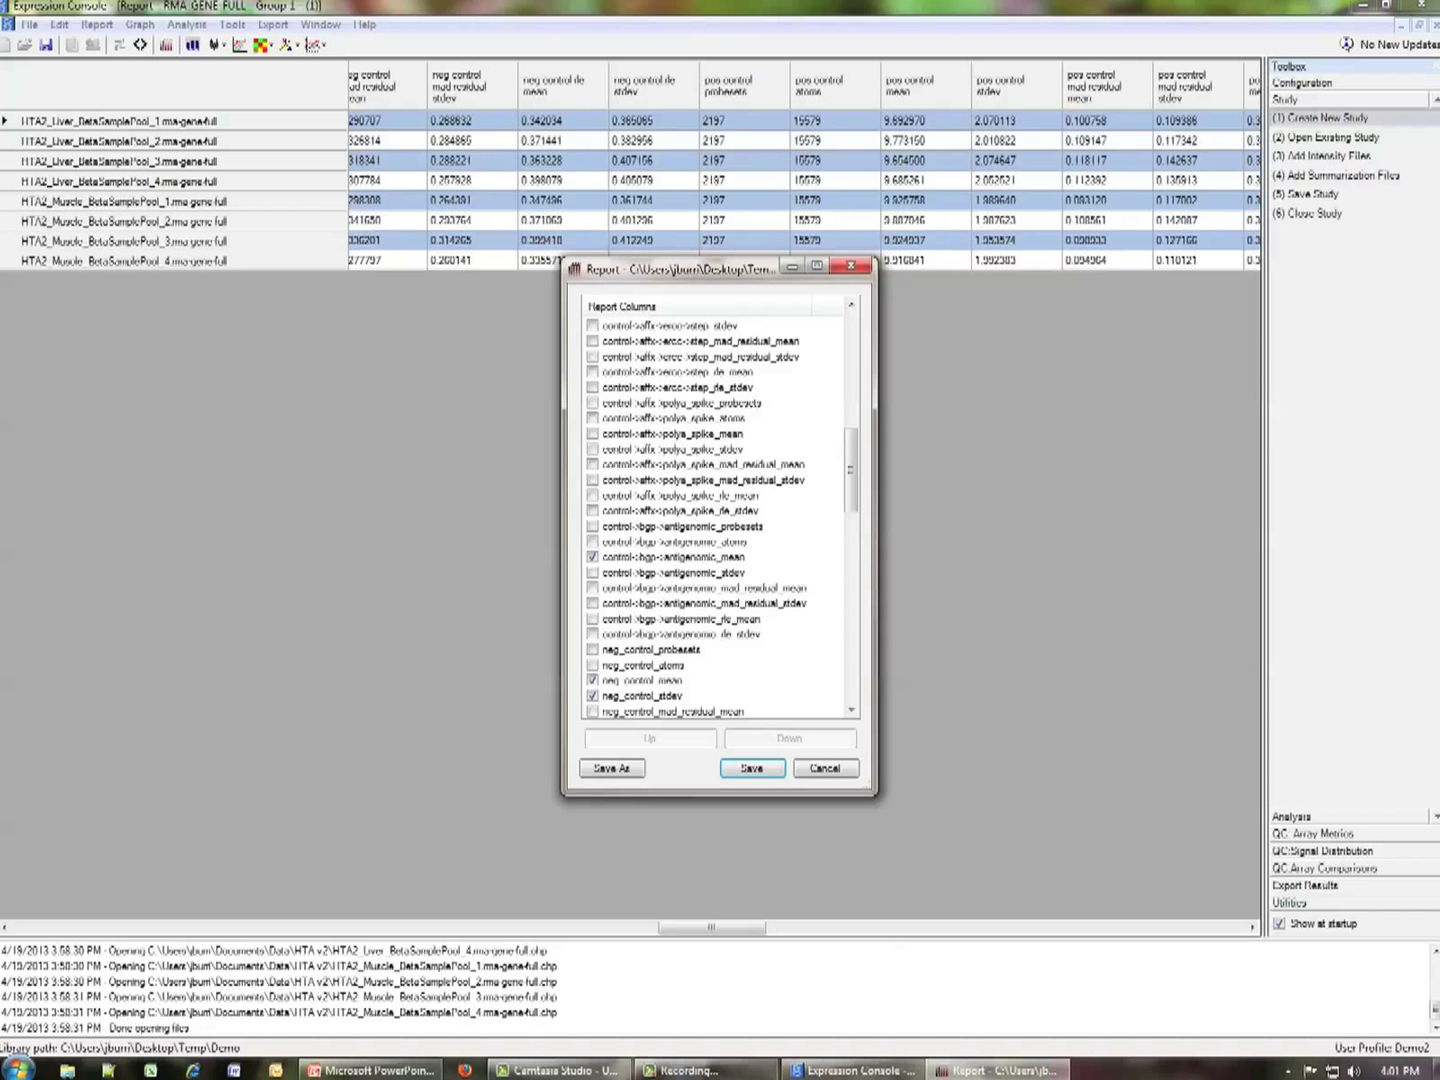
{"action": "scroll", "coordinate": [850, 471], "scroll_direction": "up", "scroll_amount": 7}
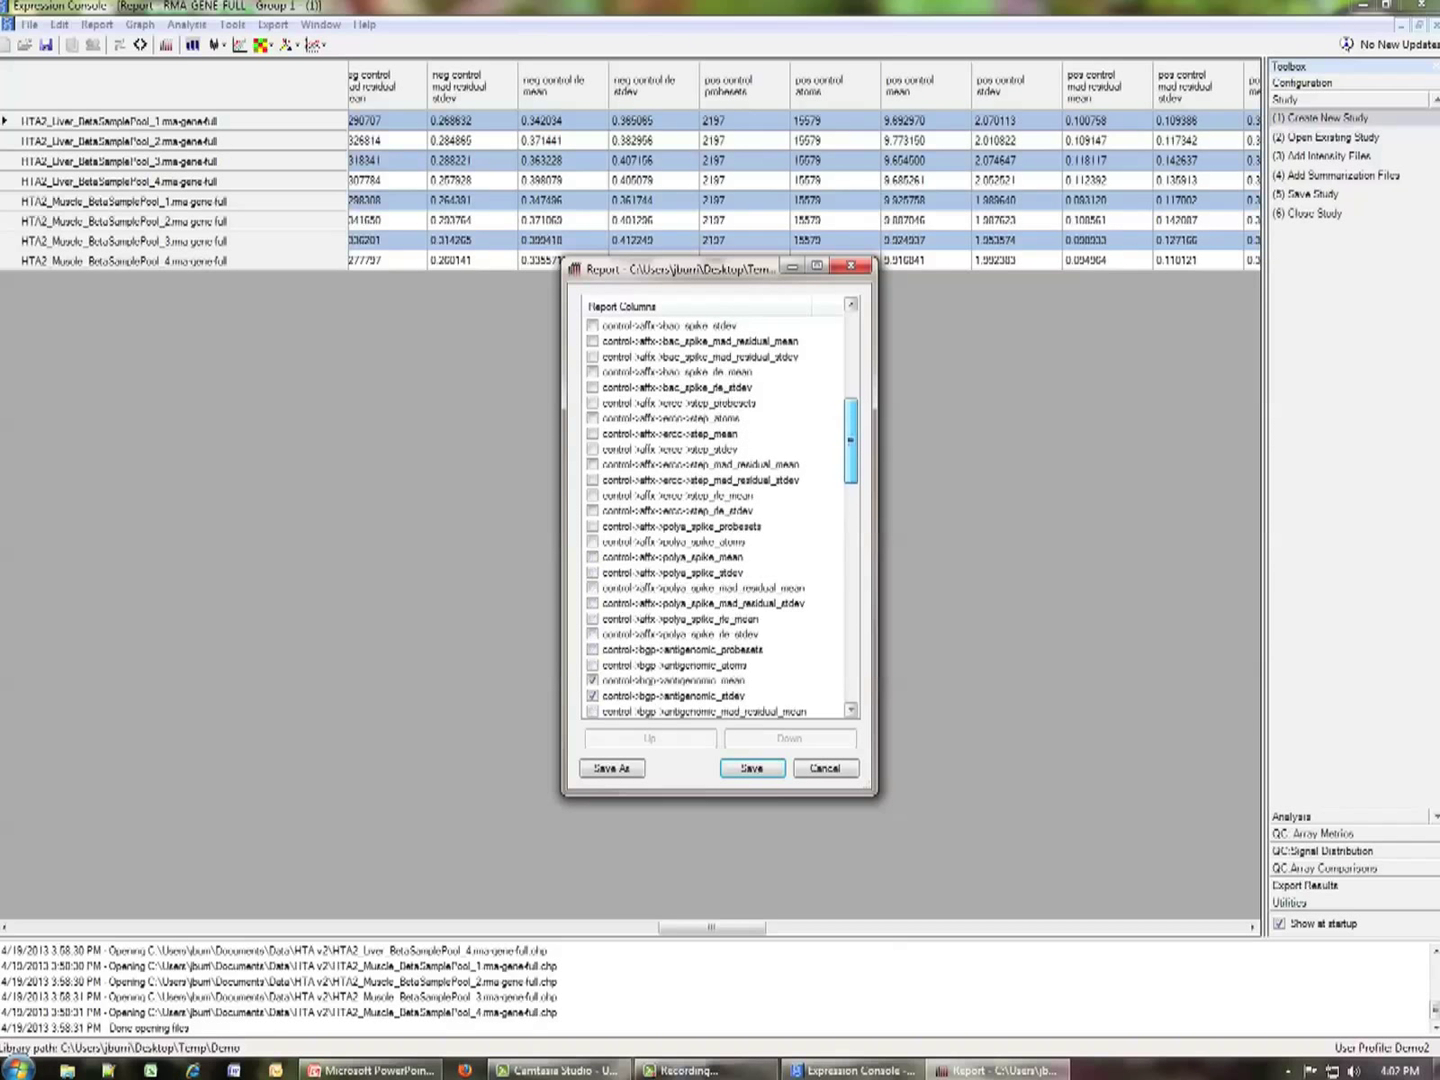
{"action": "scroll", "coordinate": [850, 401], "scroll_direction": "up", "scroll_amount": 3}
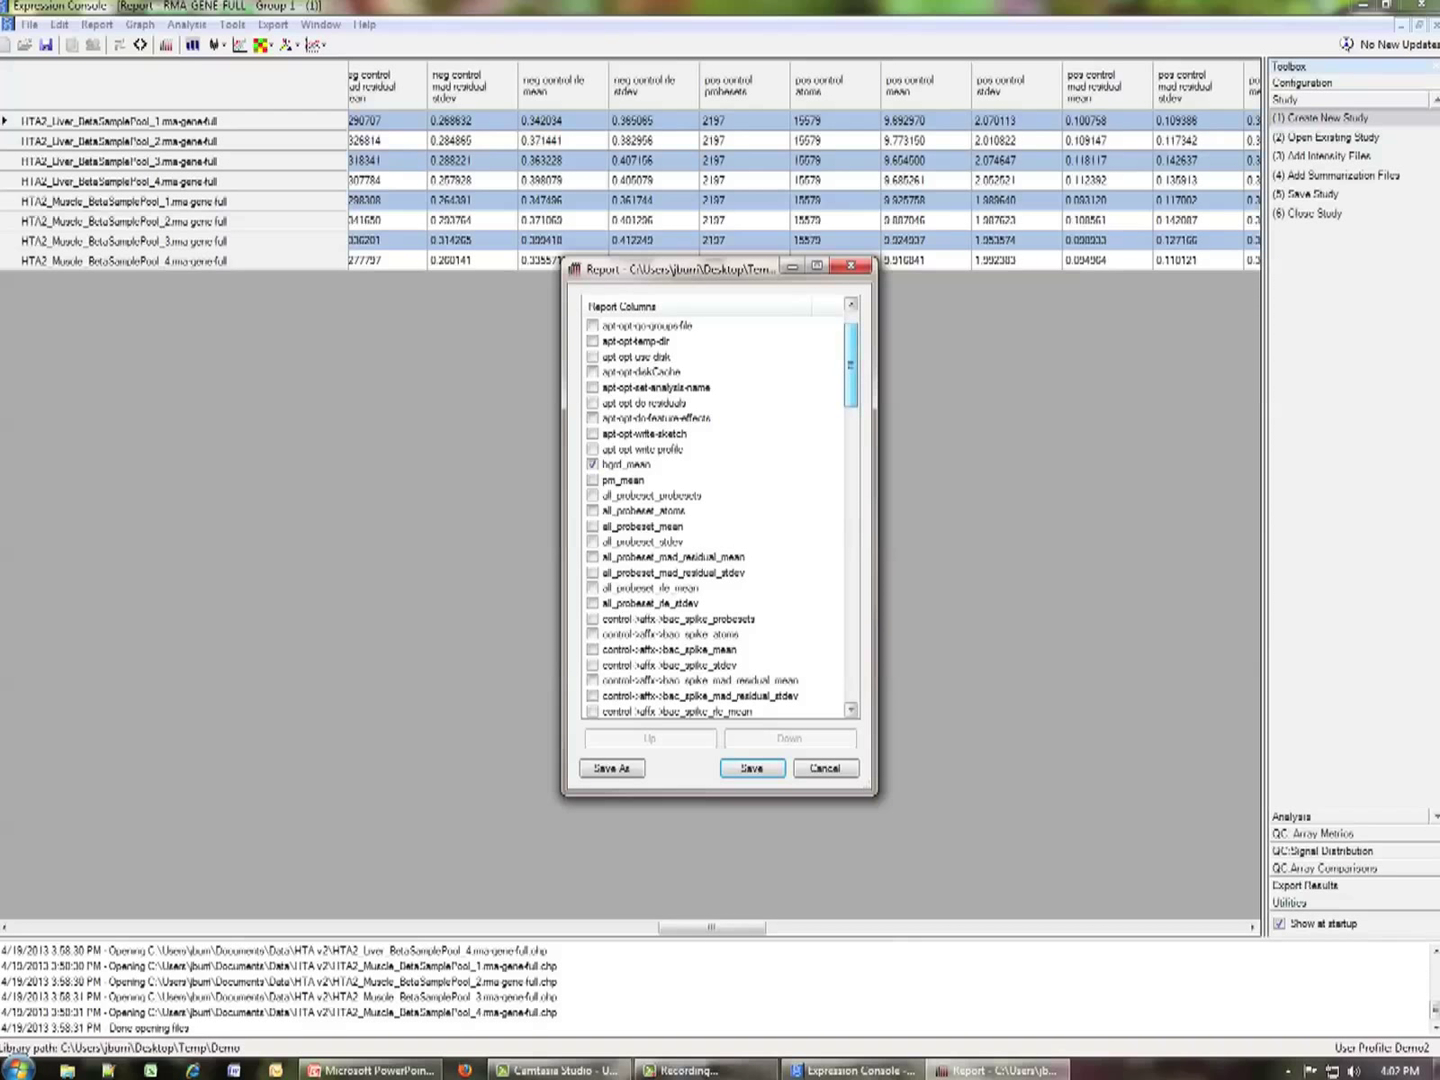
{"action": "scroll", "coordinate": [720, 517], "scroll_direction": "down", "scroll_amount": 2}
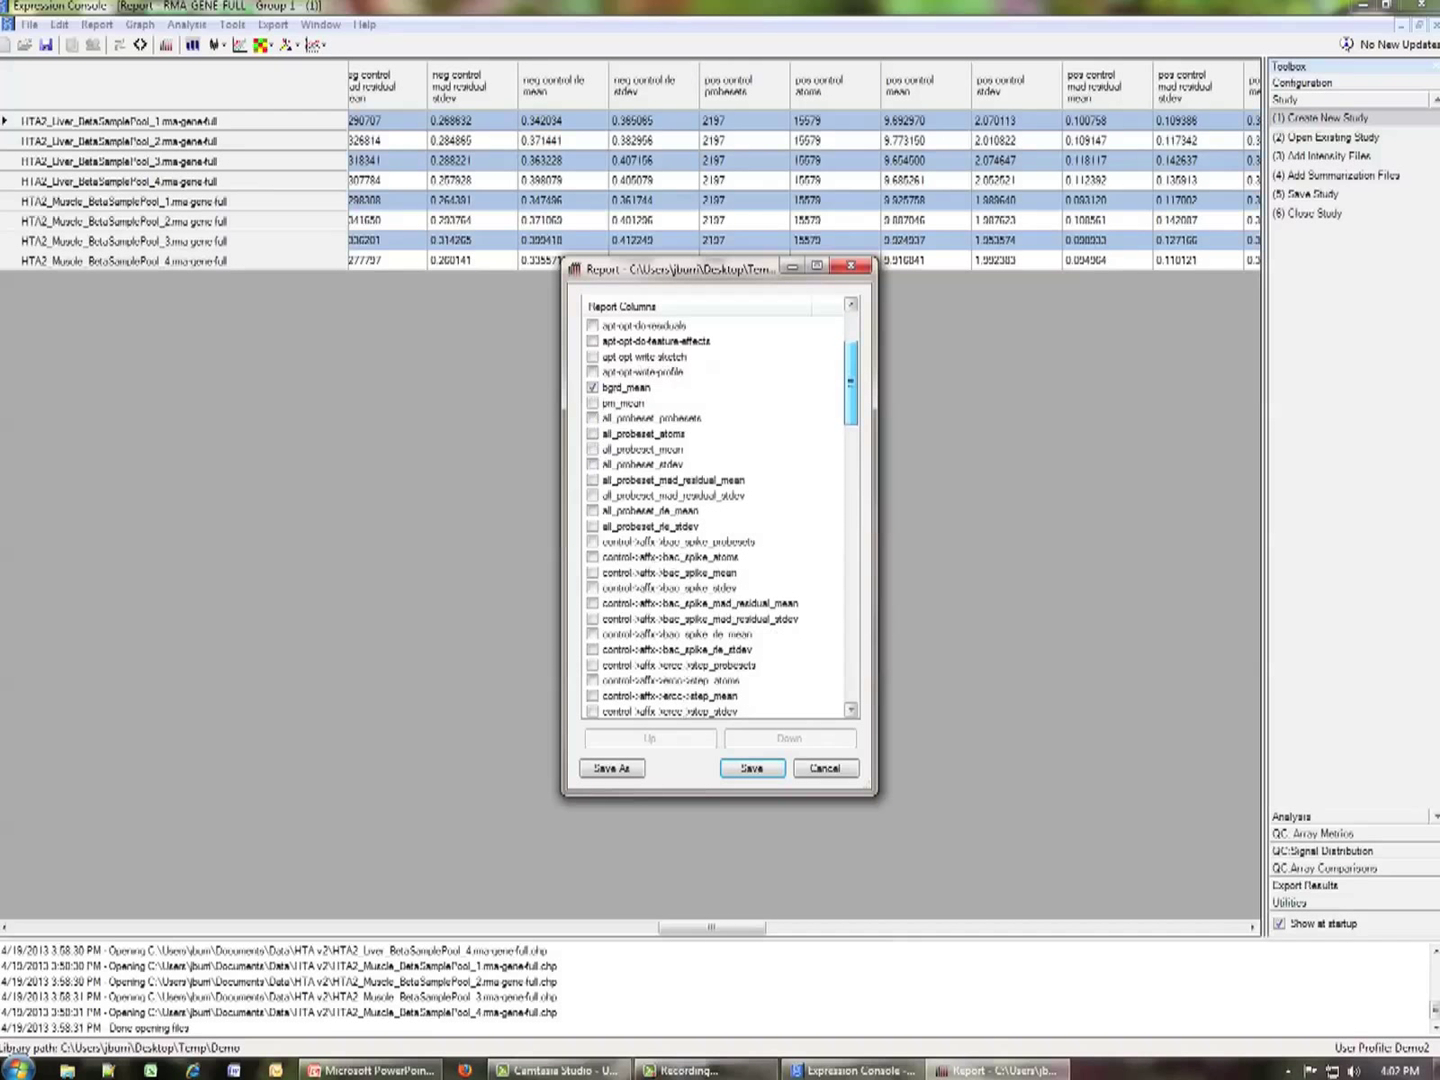
{"action": "scroll", "coordinate": [720, 517], "scroll_direction": "down", "scroll_amount": 15}
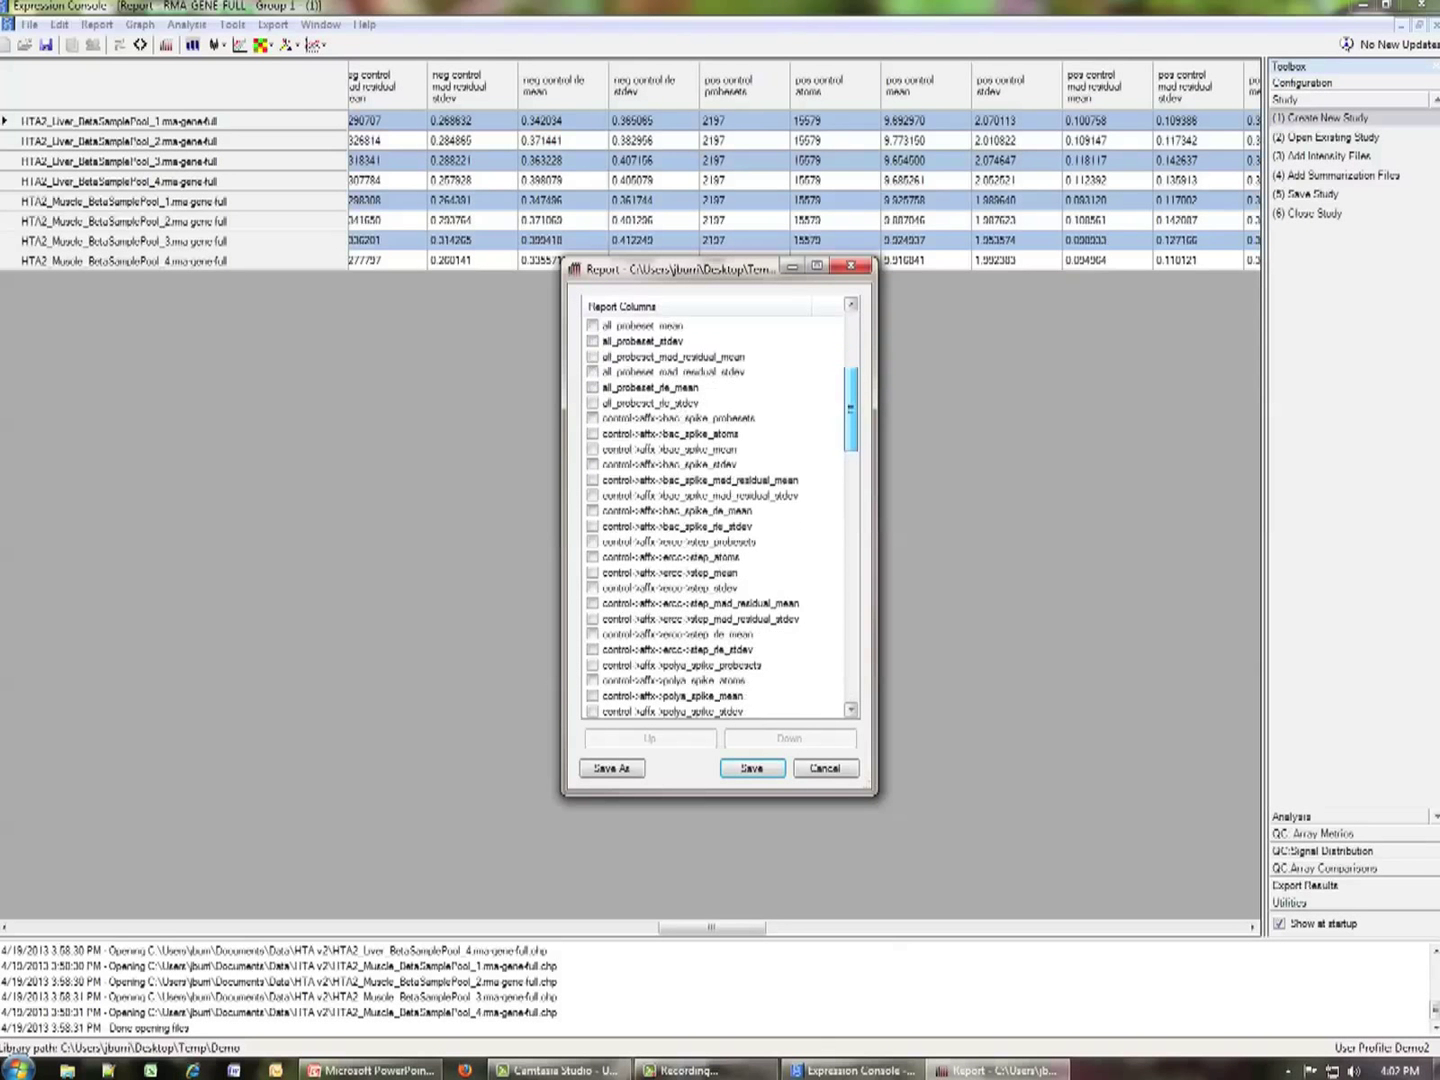
{"action": "scroll", "coordinate": [720, 517], "scroll_direction": "up", "scroll_amount": 7}
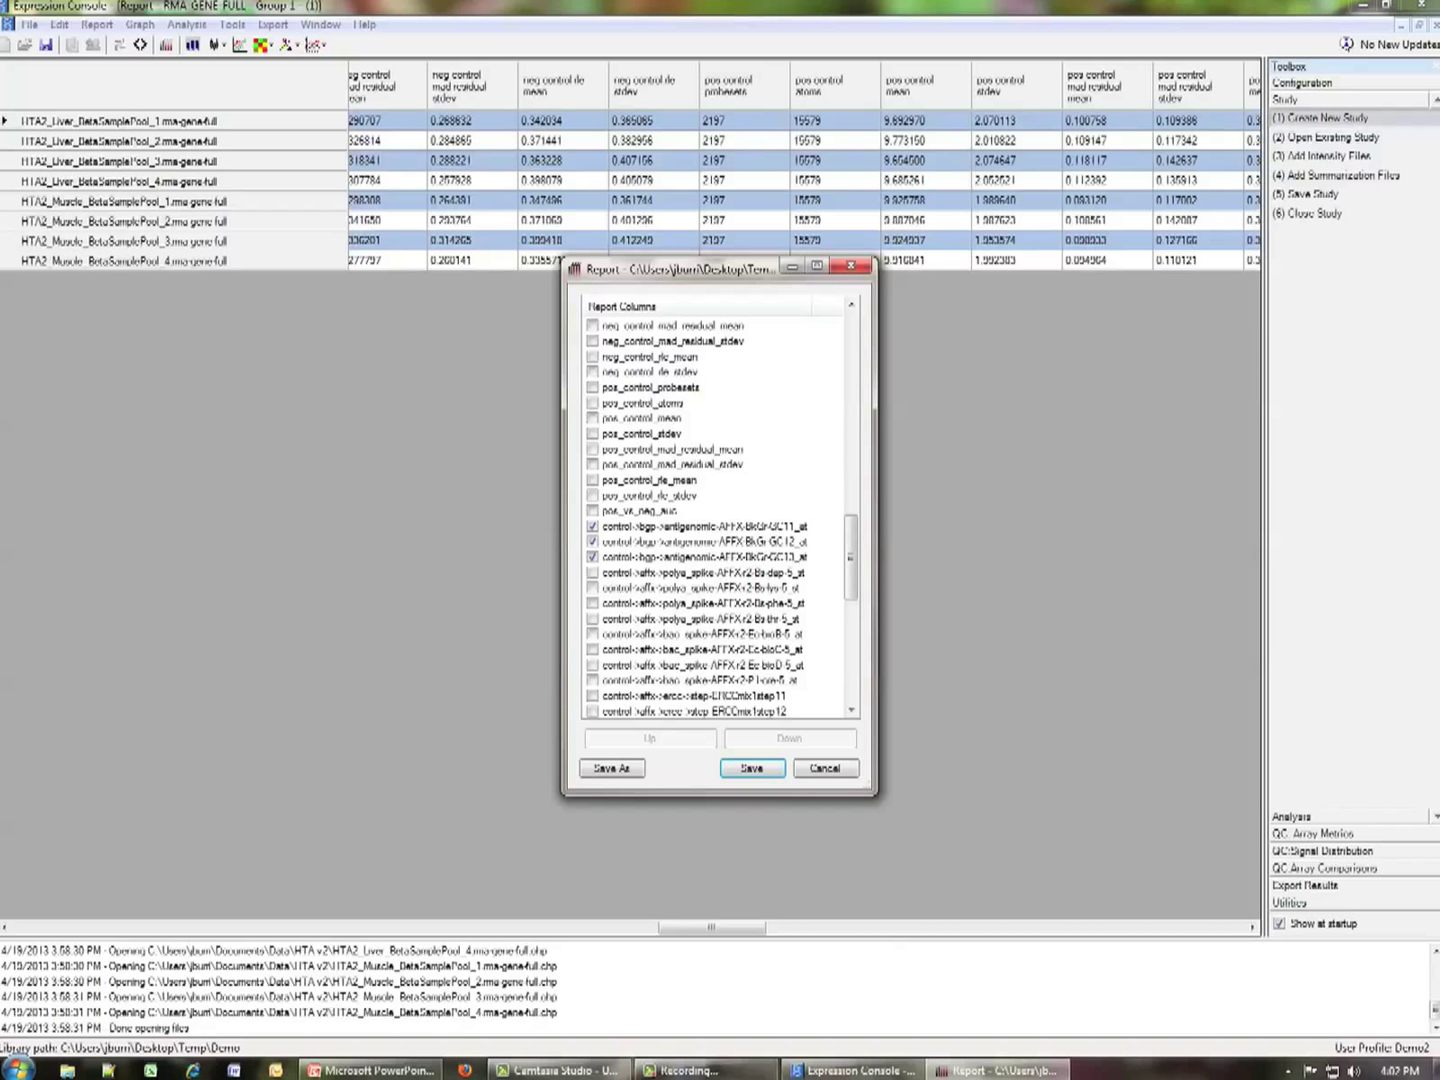
Move the pos_vs_neg_auc column down below the GC13 column
{"action": "left_click", "coordinate": [640, 509]}
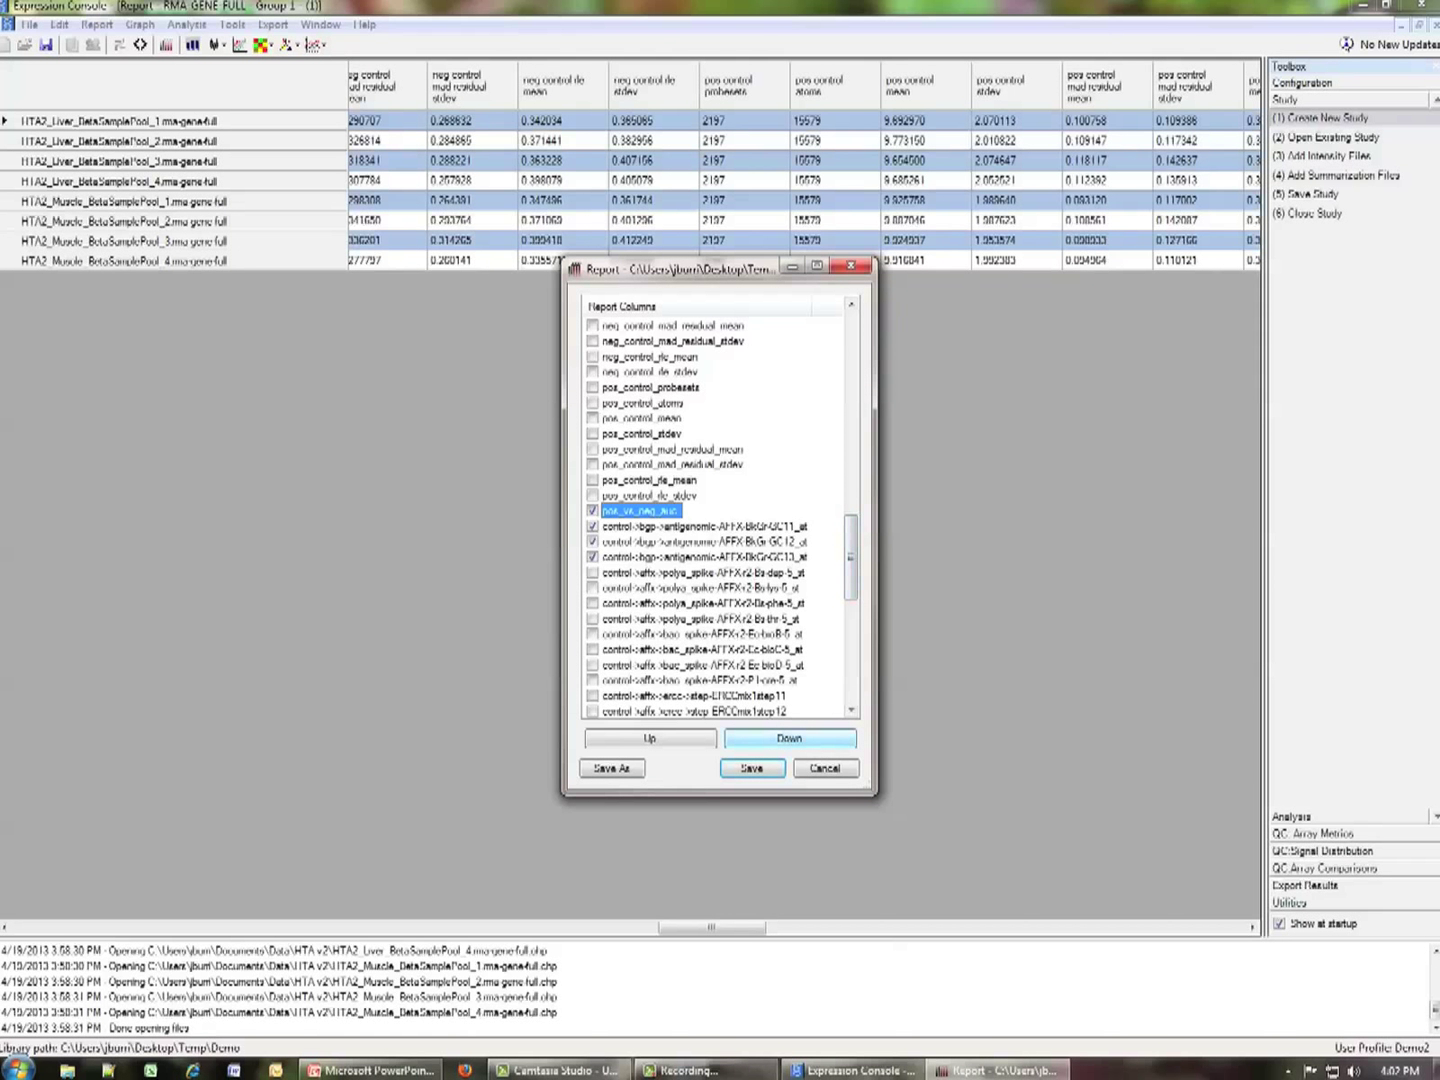
{"action": "left_click", "coordinate": [788, 738]}
{"action": "left_click", "coordinate": [789, 738]}
{"action": "left_click", "coordinate": [788, 738]}
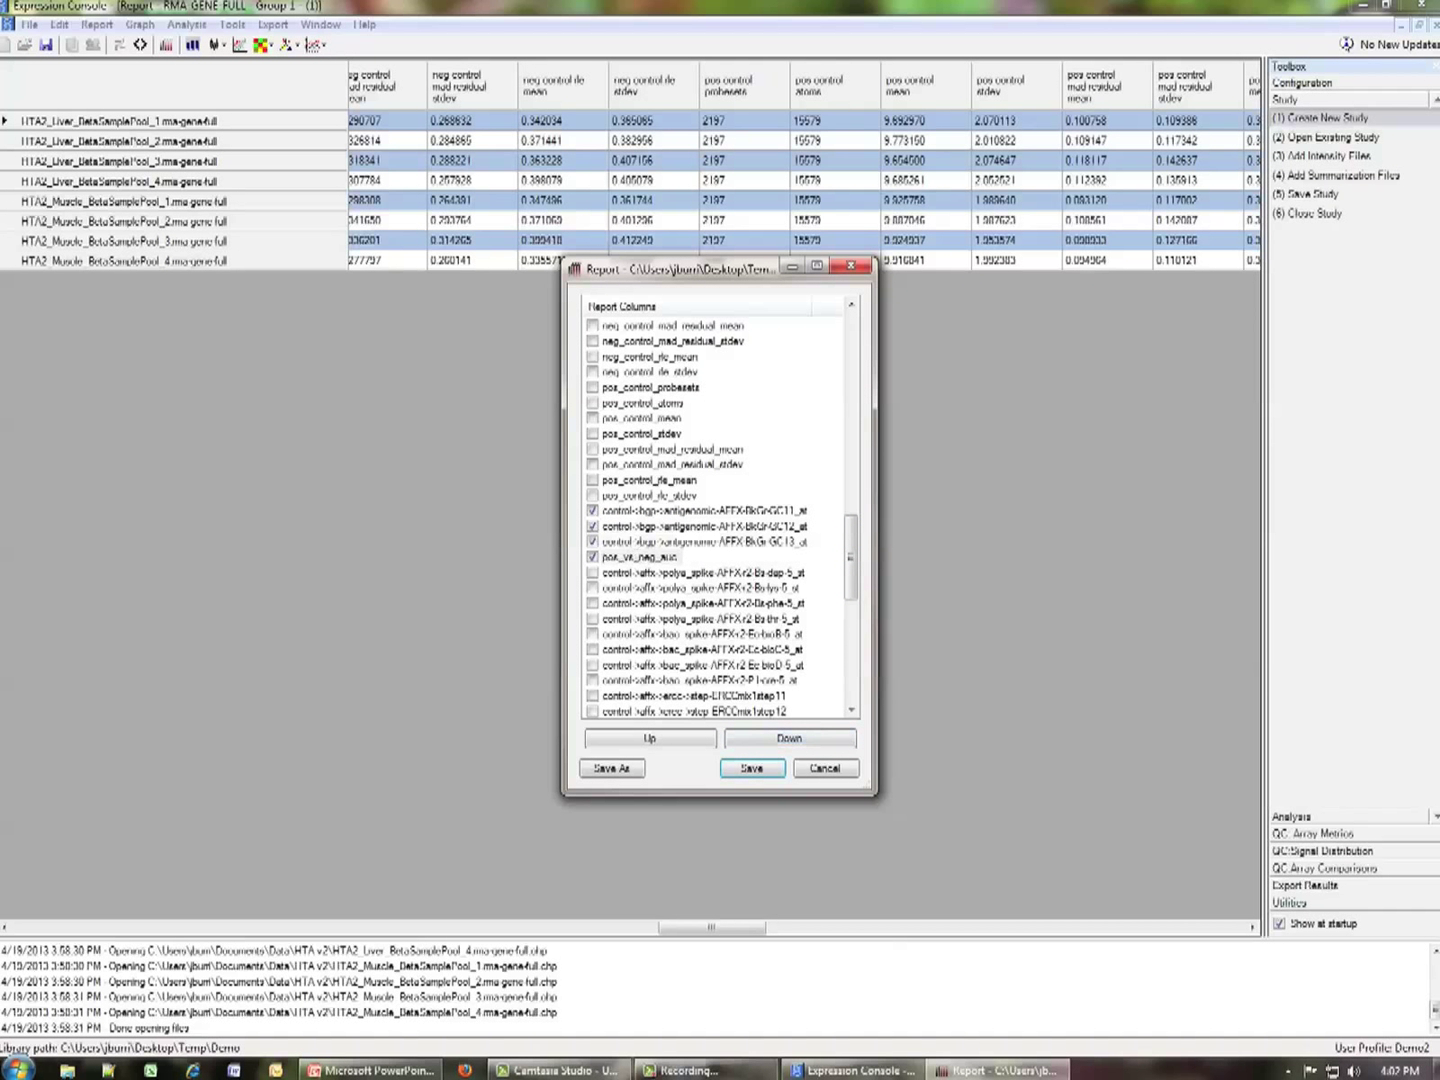
{"action": "left_click_drag", "start_coordinate": [851, 557], "coordinate": [850, 658]}
Save these columns as the 'BG signal' report and close the column editor
{"action": "left_click", "coordinate": [610, 769]}
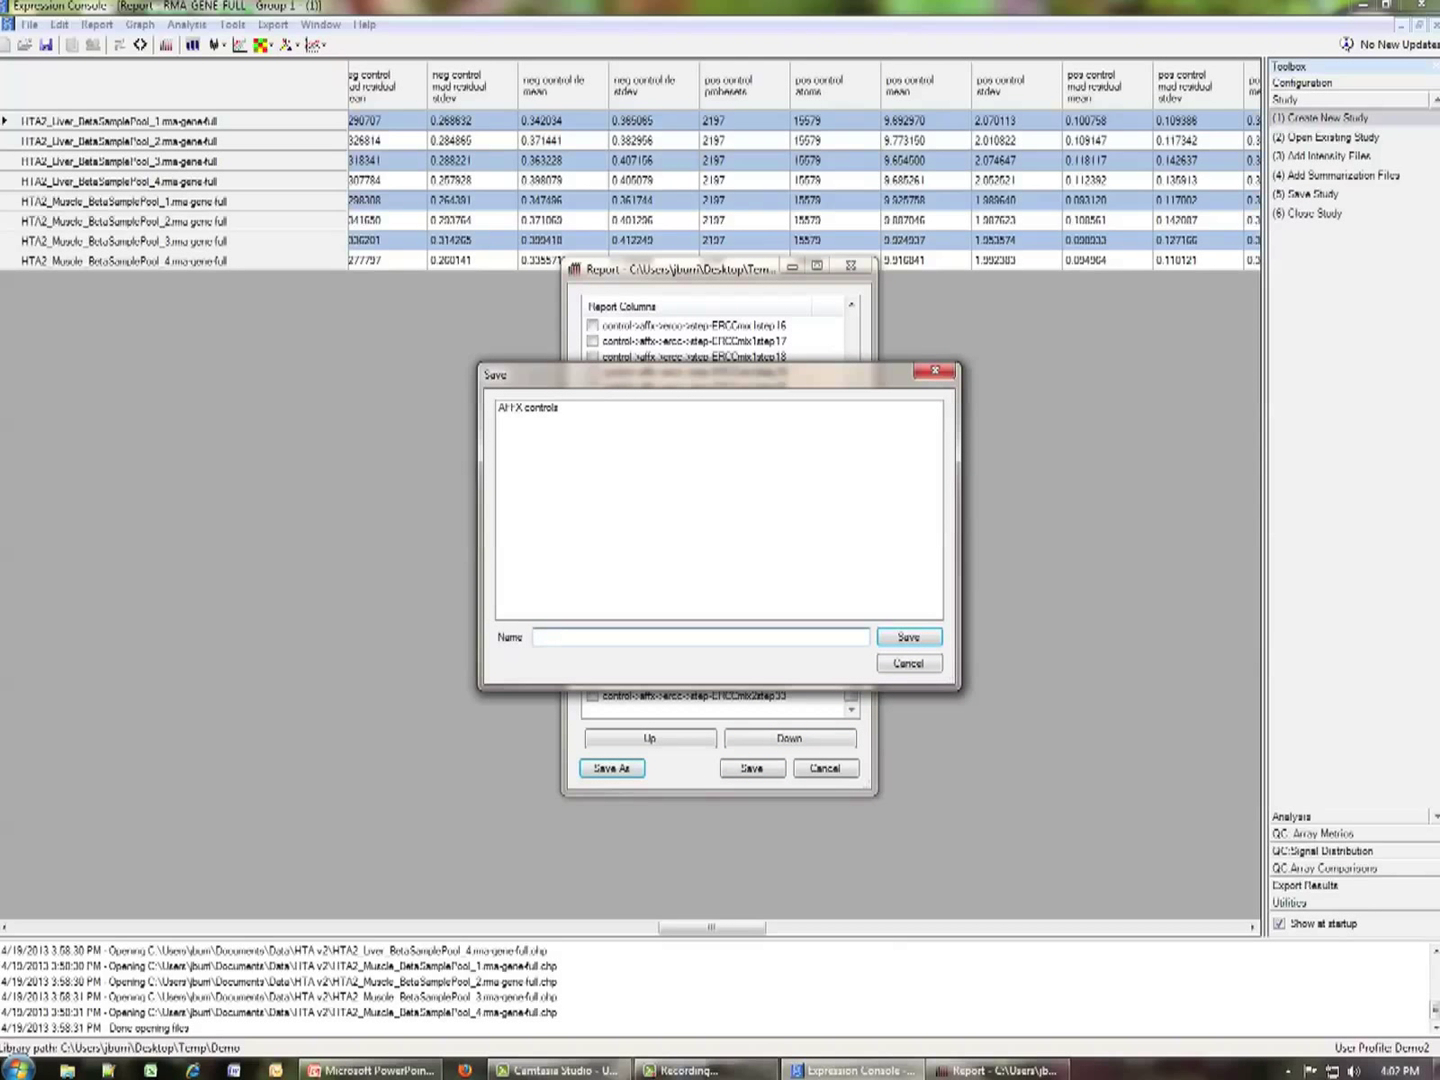
{"action": "type", "text": "BG al"}
{"action": "type", "text": "gnal"}
{"action": "key", "text": "Return"}
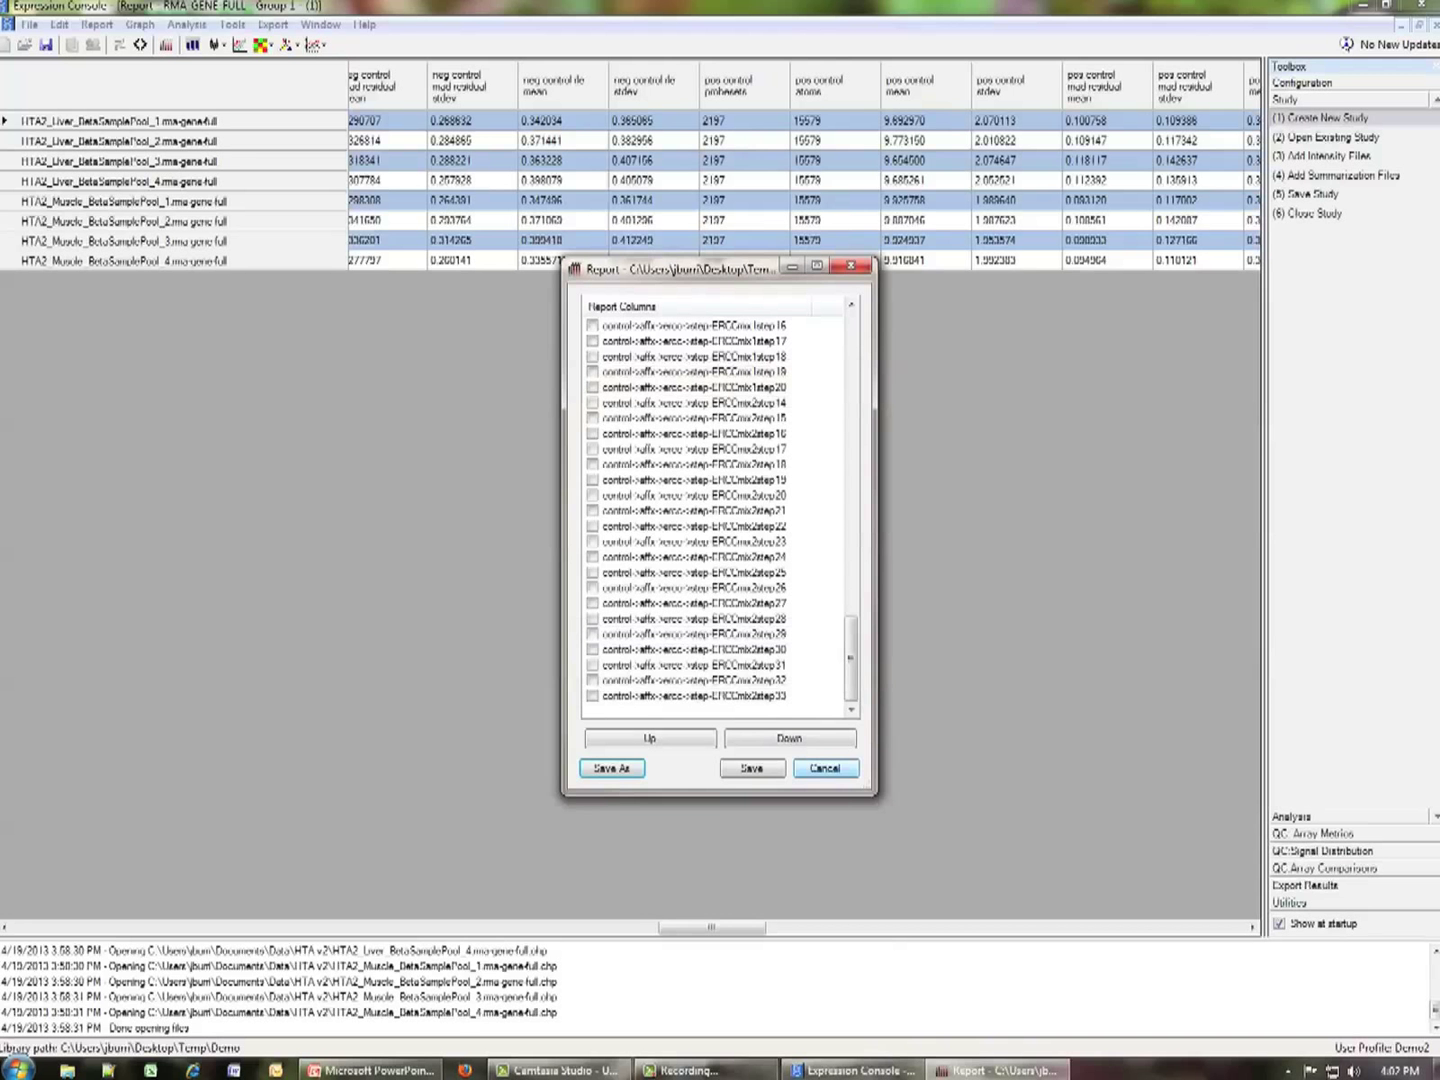
{"action": "key", "text": "Escape"}
{"action": "key", "text": "alt+r"}
Open the saved BG signal report from the Select Report list
{"action": "key", "text": "Down"}
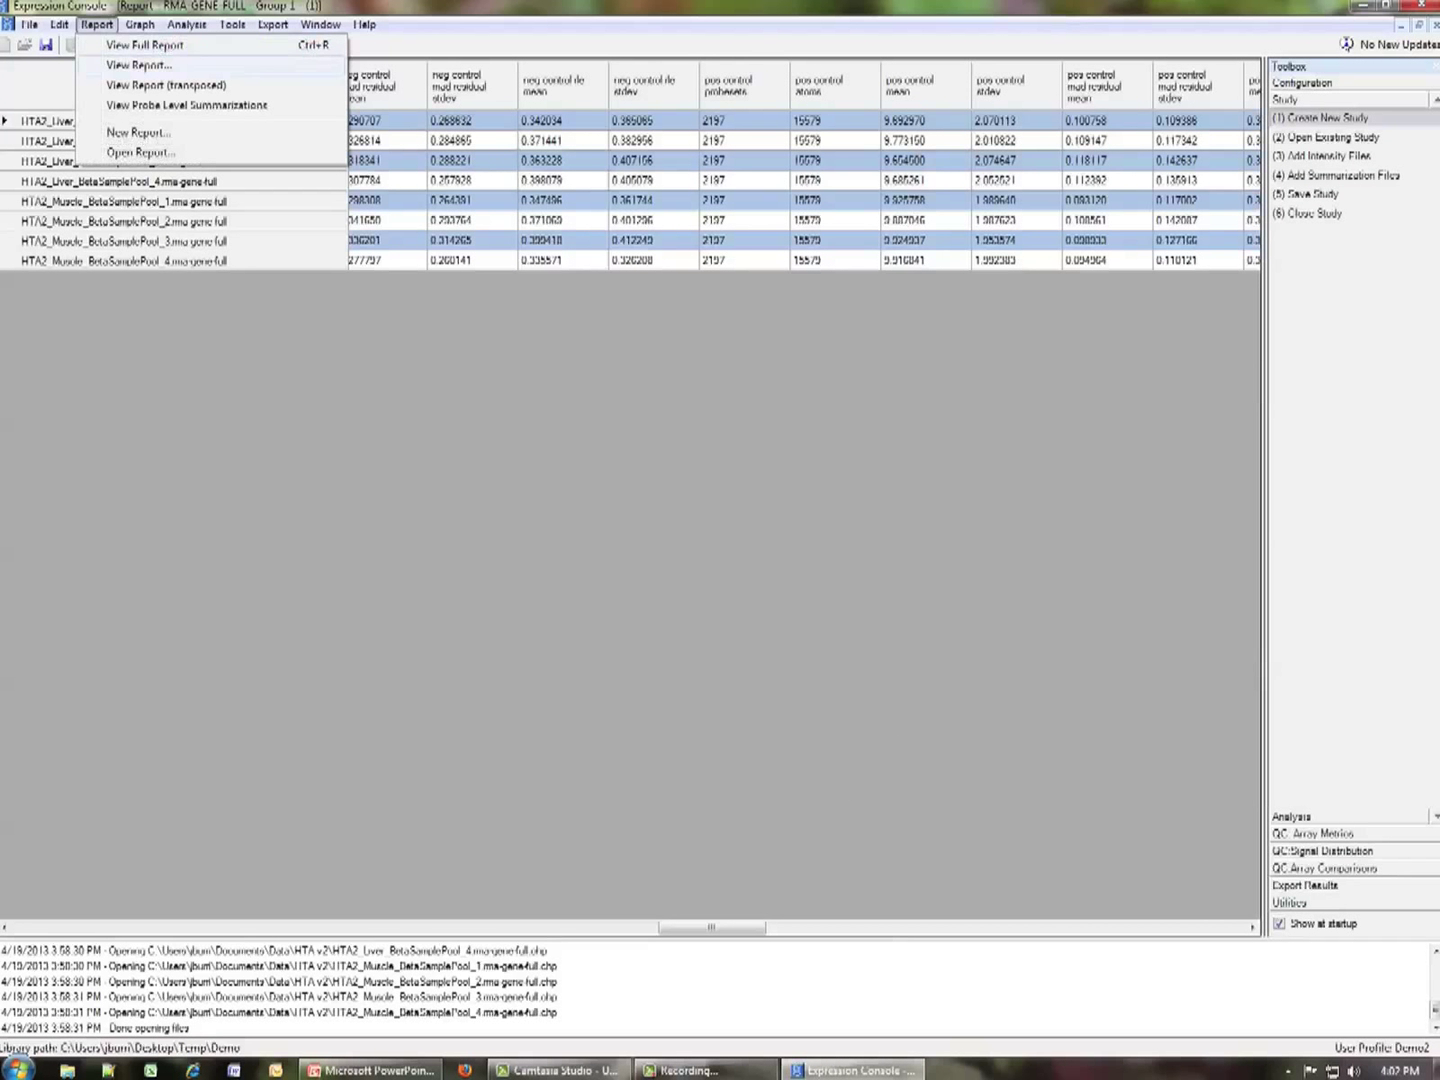
{"action": "key", "text": "Return"}
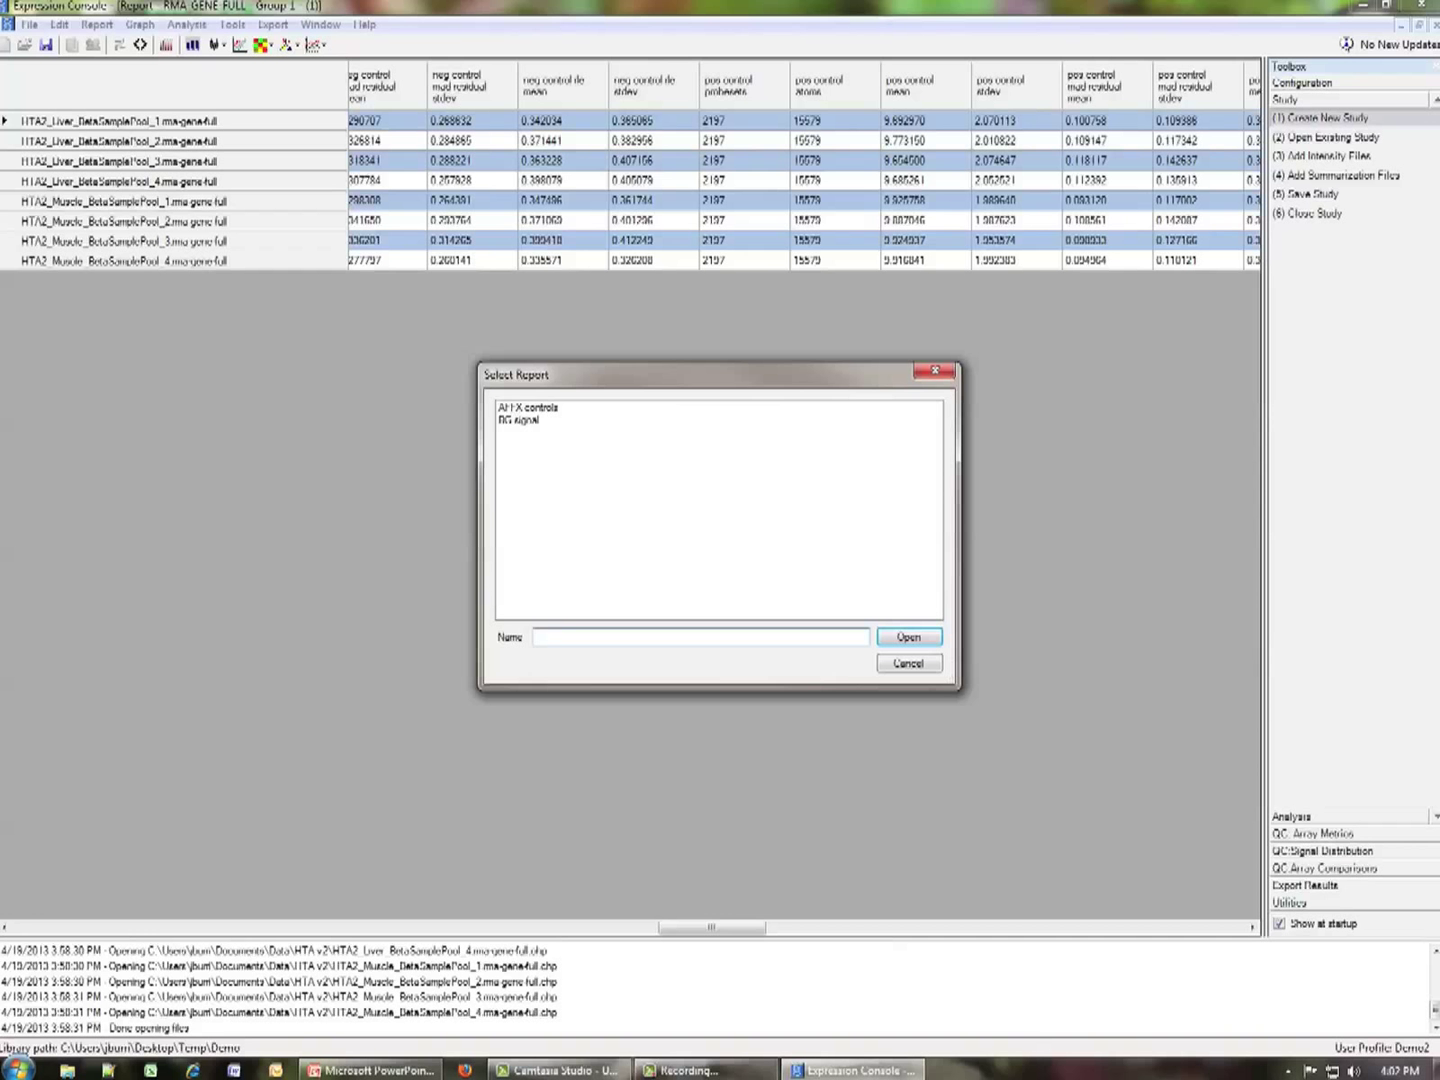
{"action": "left_click", "coordinate": [518, 420]}
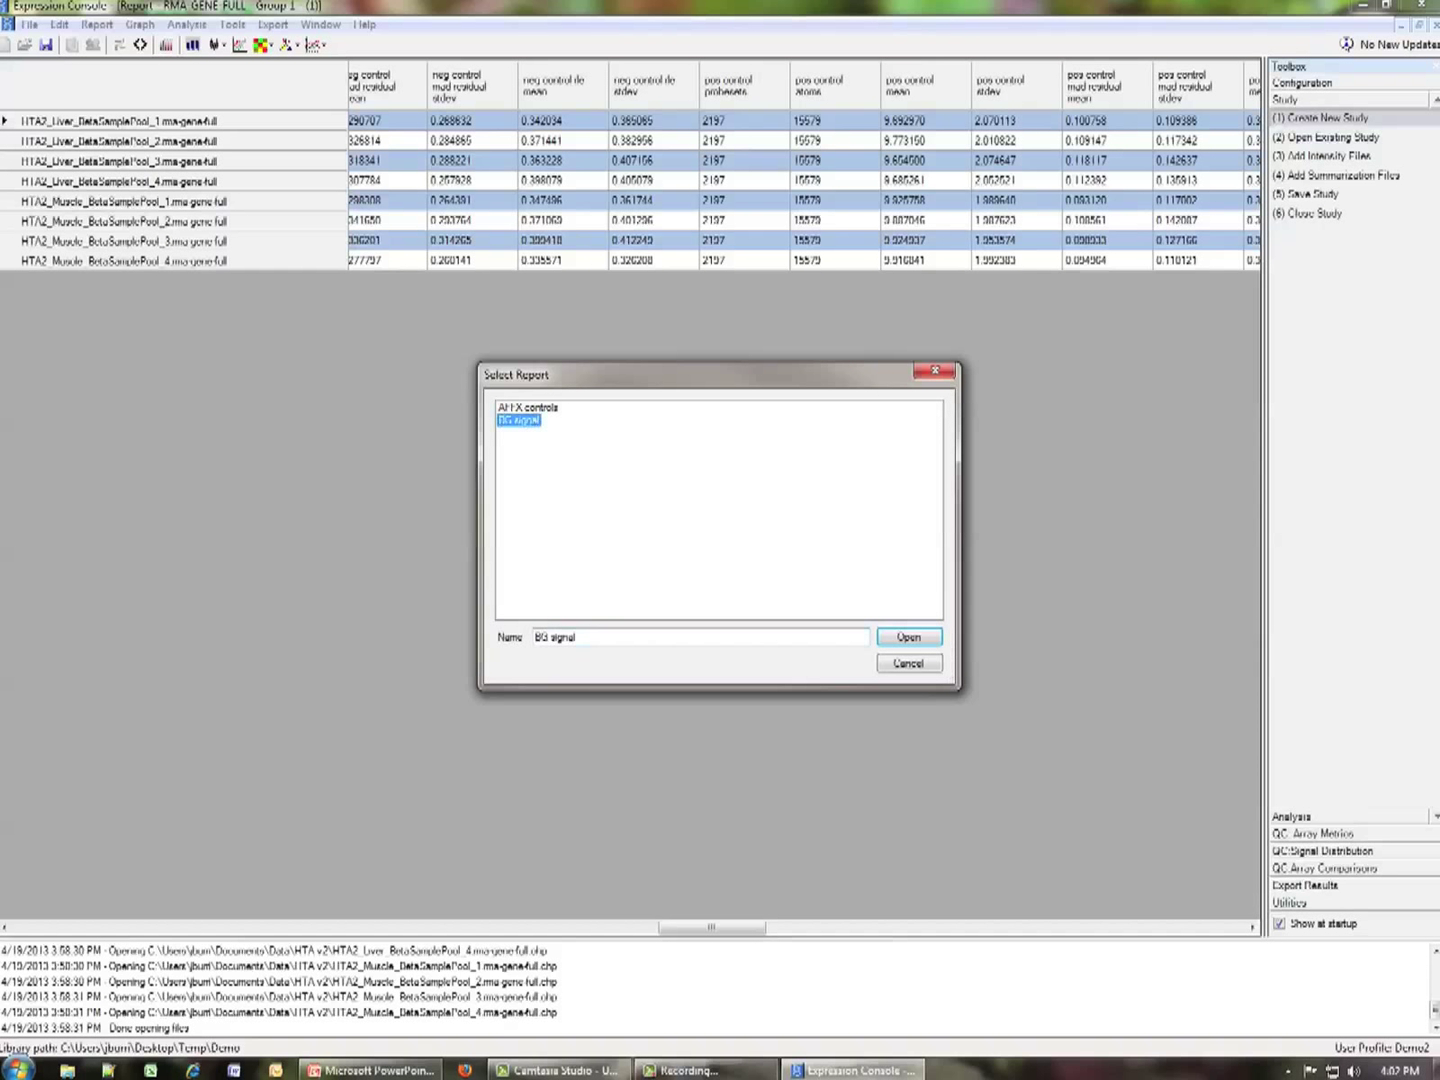
{"action": "left_click", "coordinate": [908, 637]}
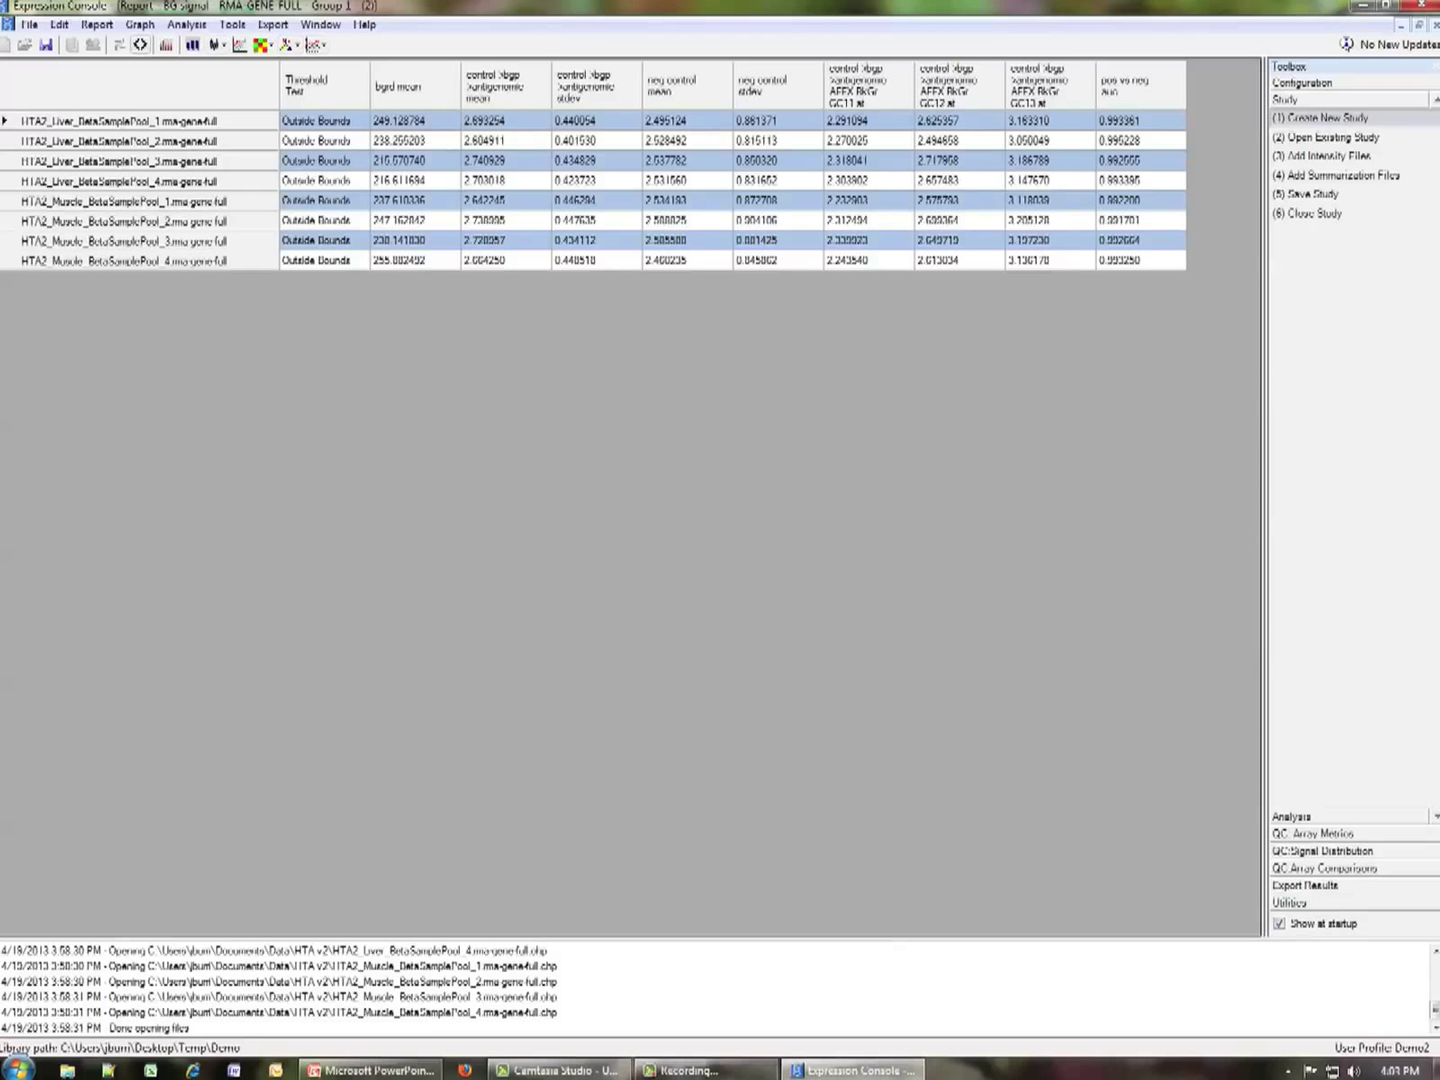
{"action": "left_click", "coordinate": [97, 24]}
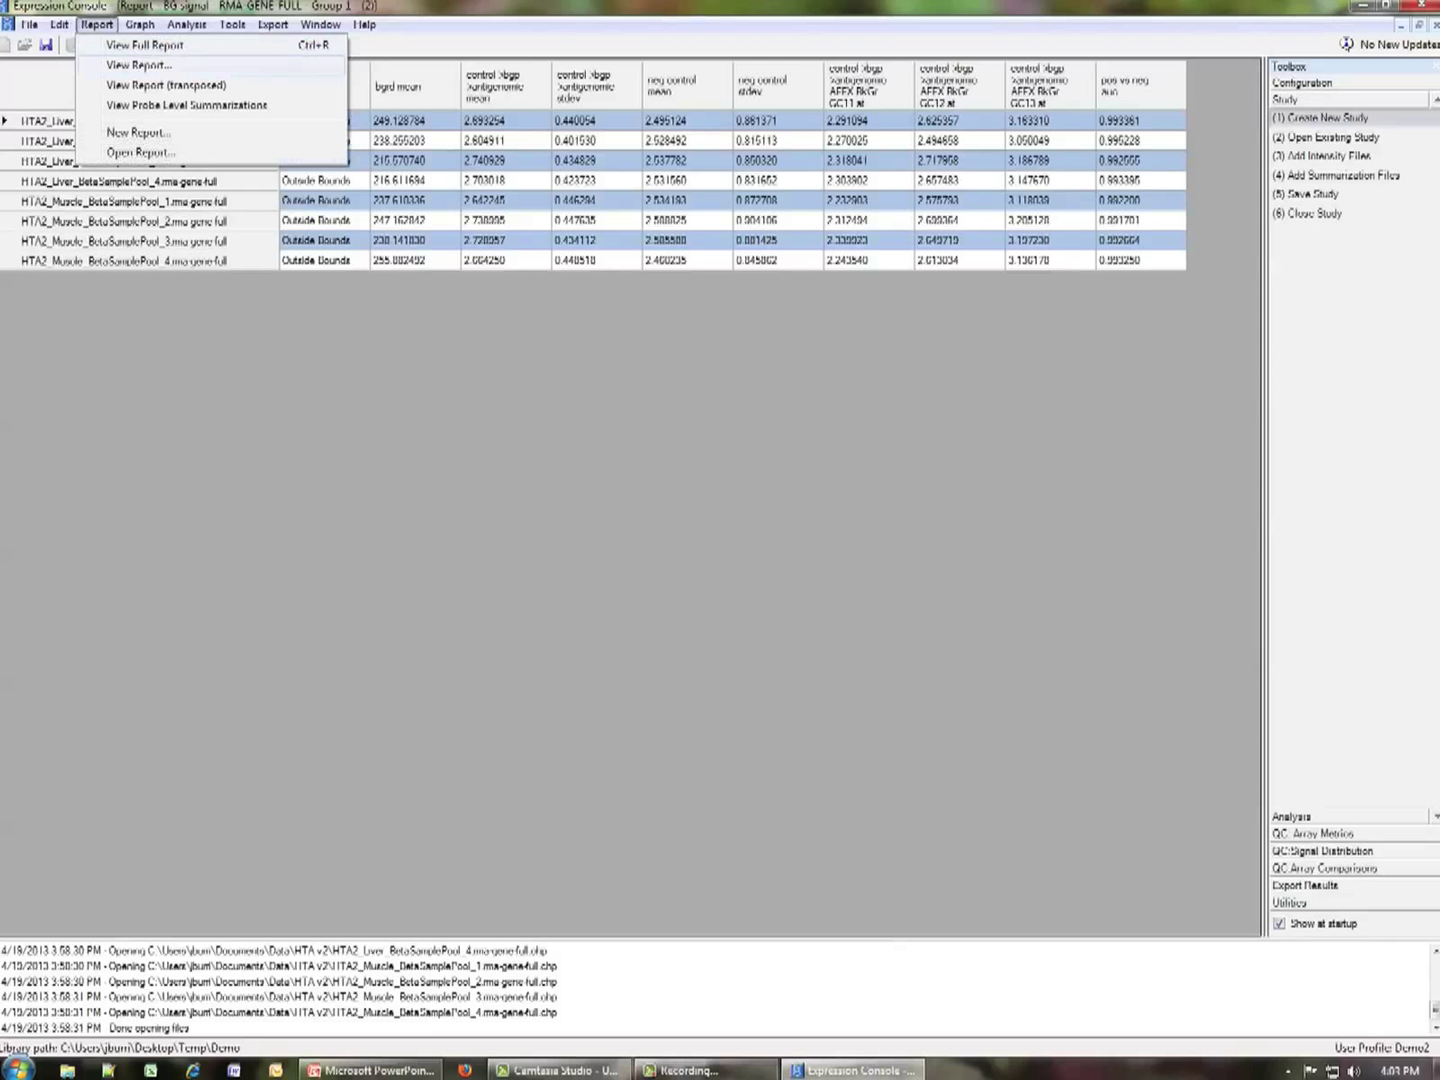
Open the saved AFFX controls report from the Select Report list
{"action": "left_click", "coordinate": [139, 66]}
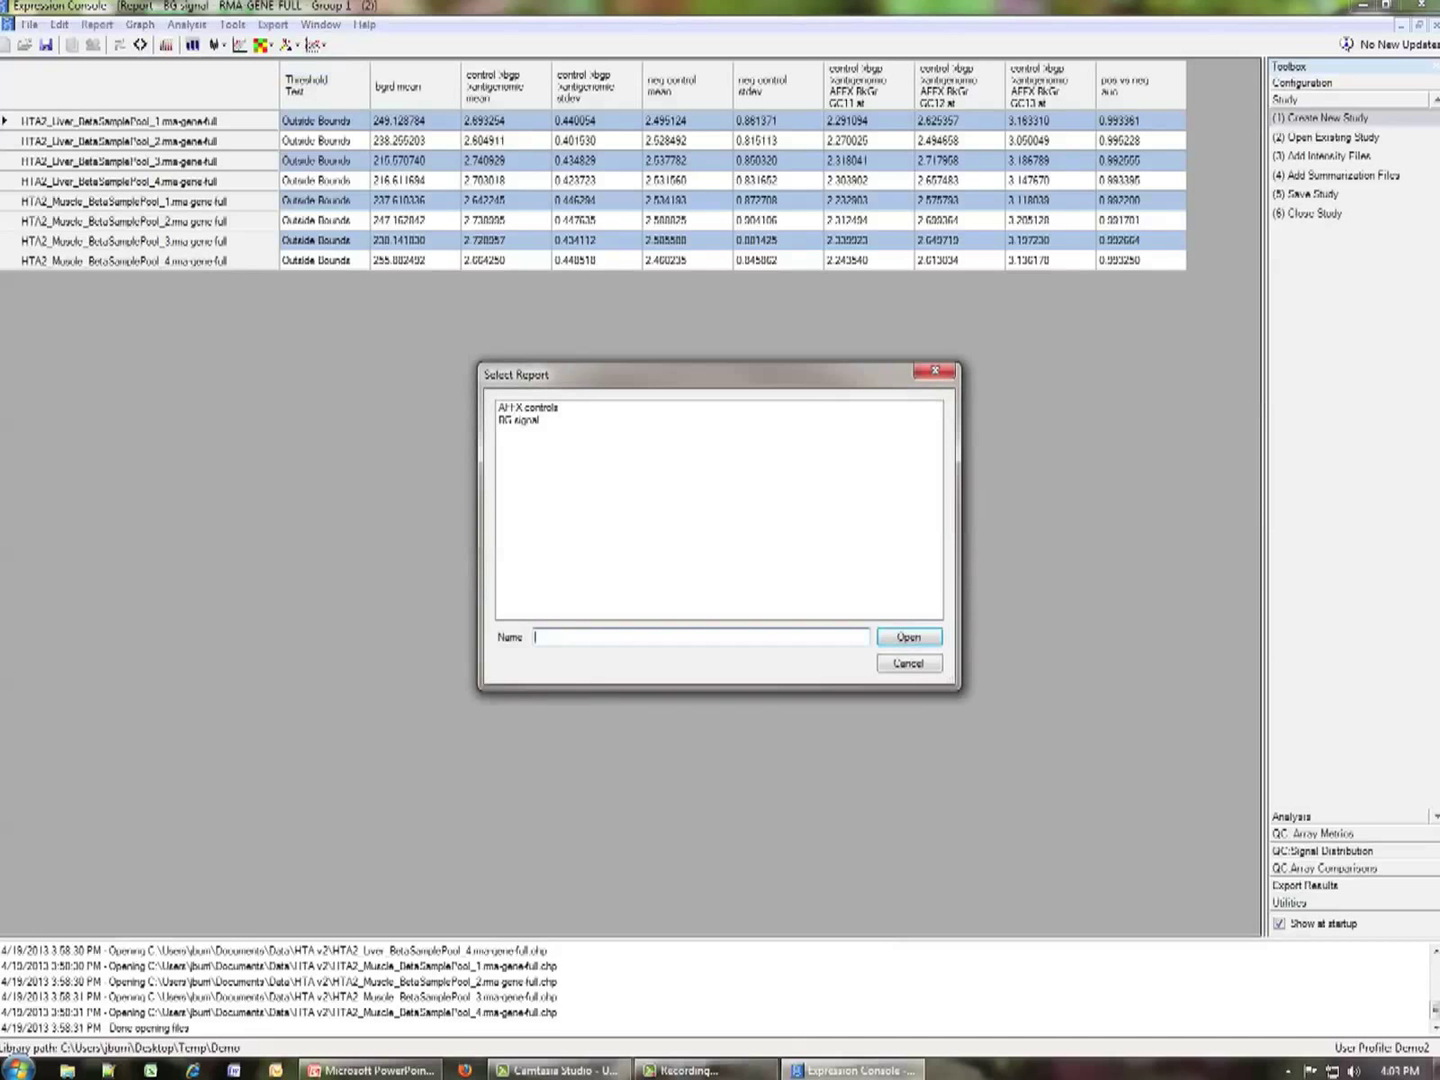
{"action": "double_click", "coordinate": [526, 407]}
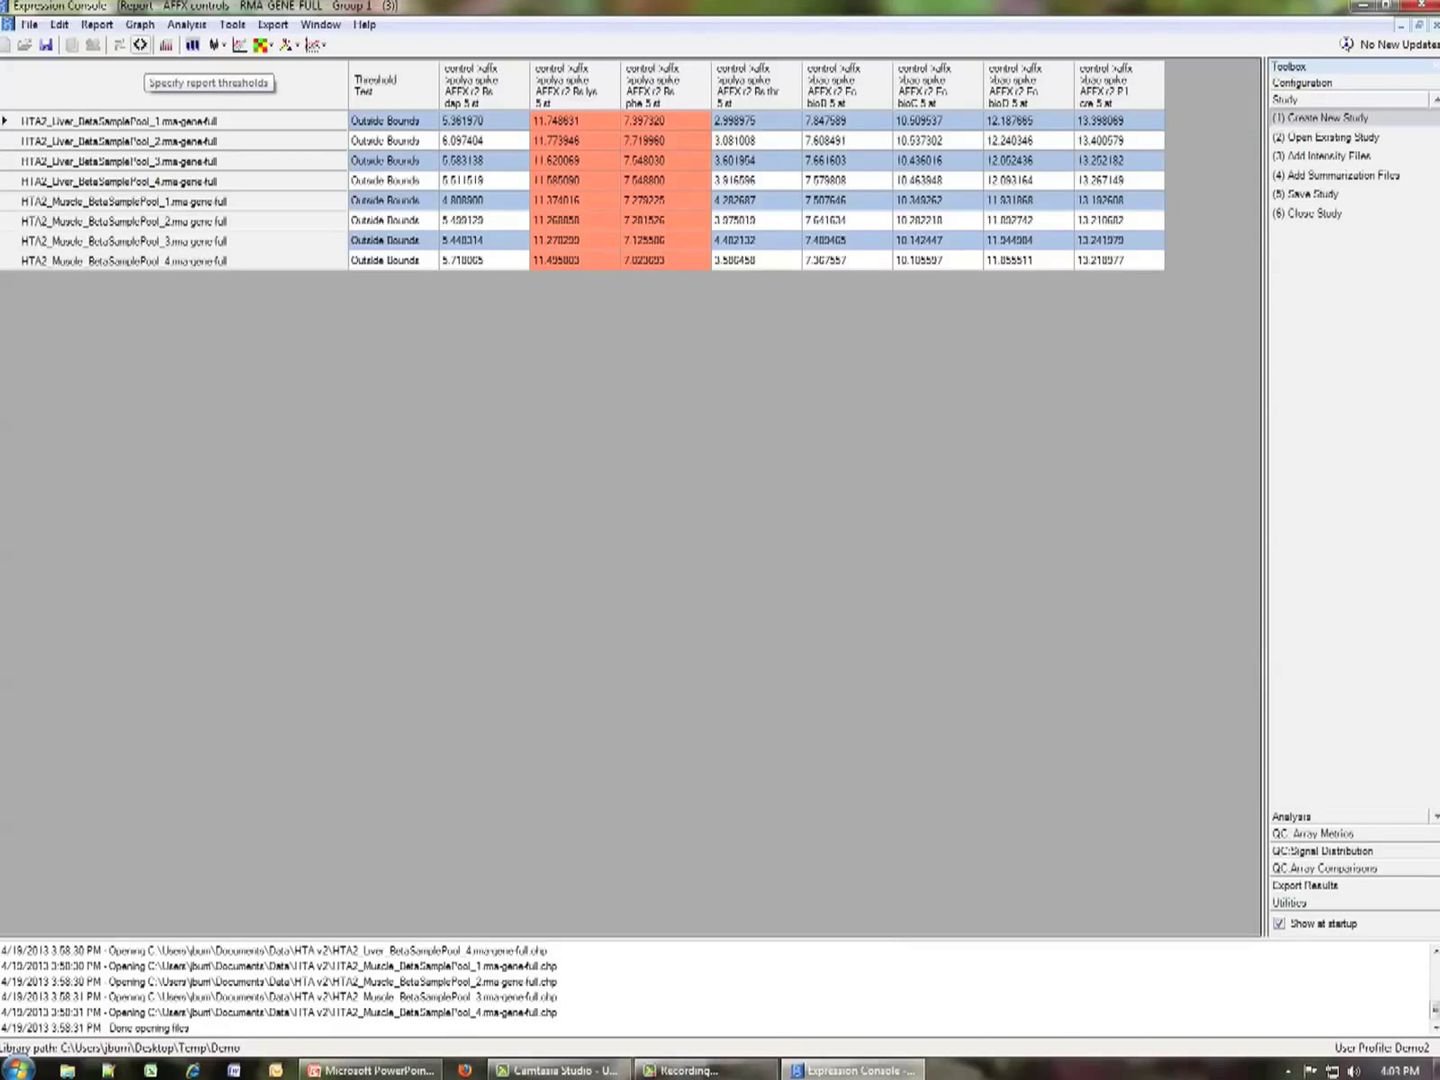
Open the Report Thresholds dialog, moved up-left and enlarged to show every rule
{"action": "left_click", "coordinate": [140, 44]}
{"action": "left_click_drag", "start_coordinate": [620, 291], "coordinate": [545, 187]}
{"action": "left_click_drag", "start_coordinate": [869, 669], "coordinate": [1080, 892]}
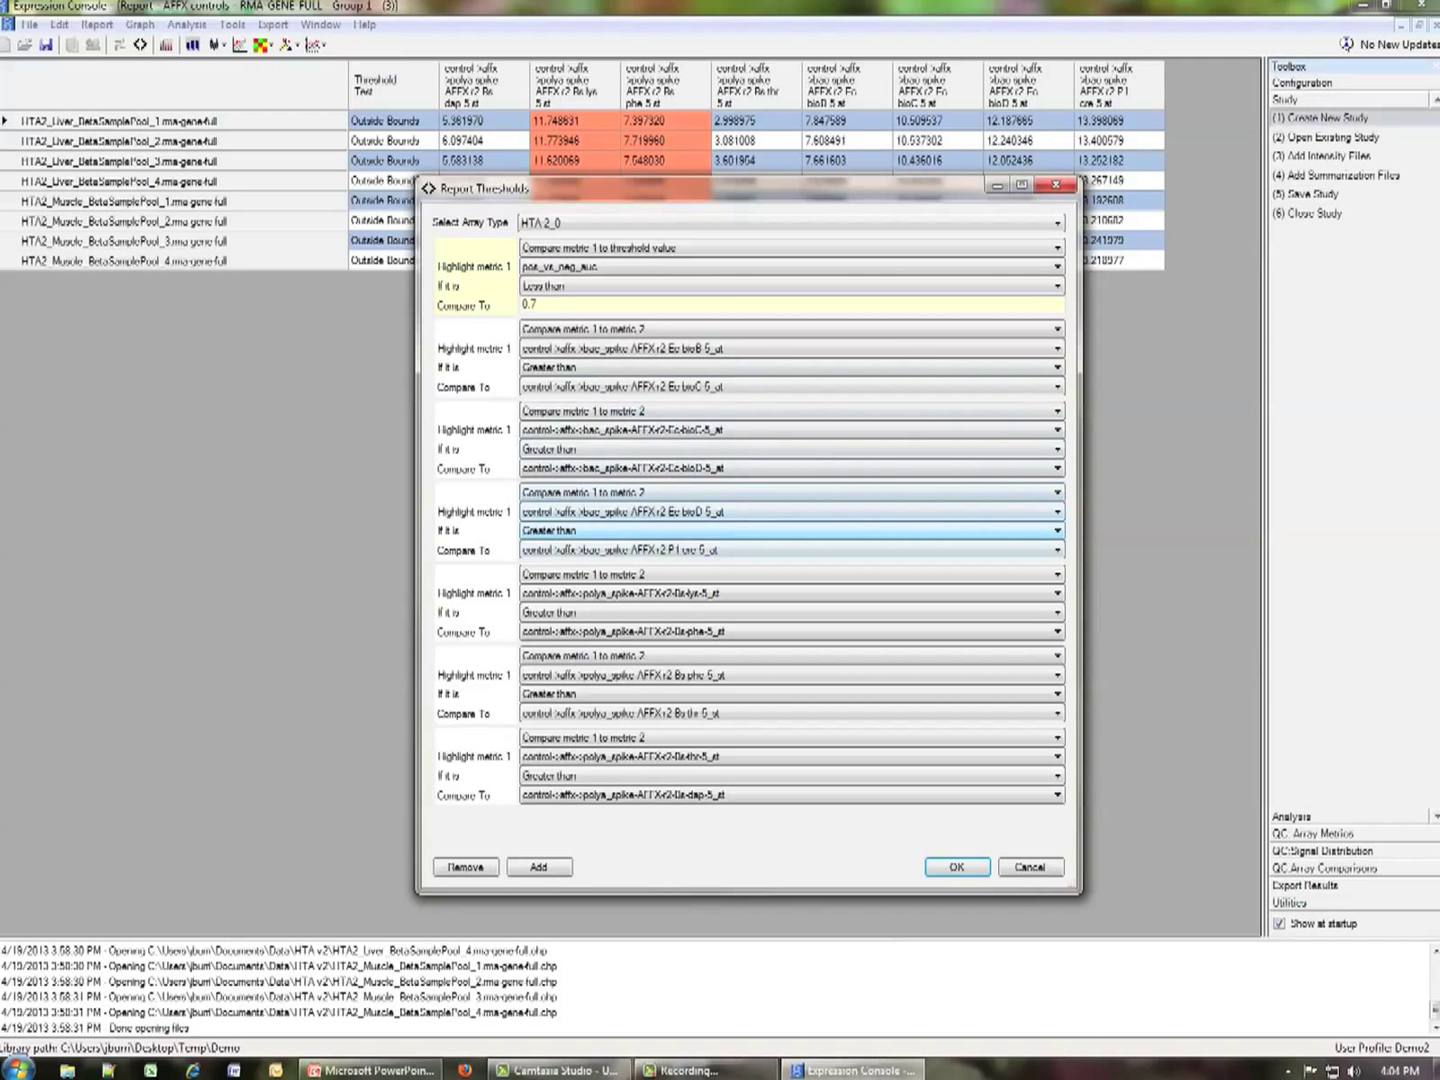
Remove the lys-versus-phe and phe-versus-thr spike rules, then add a blank rule
{"action": "left_click", "coordinate": [790, 612]}
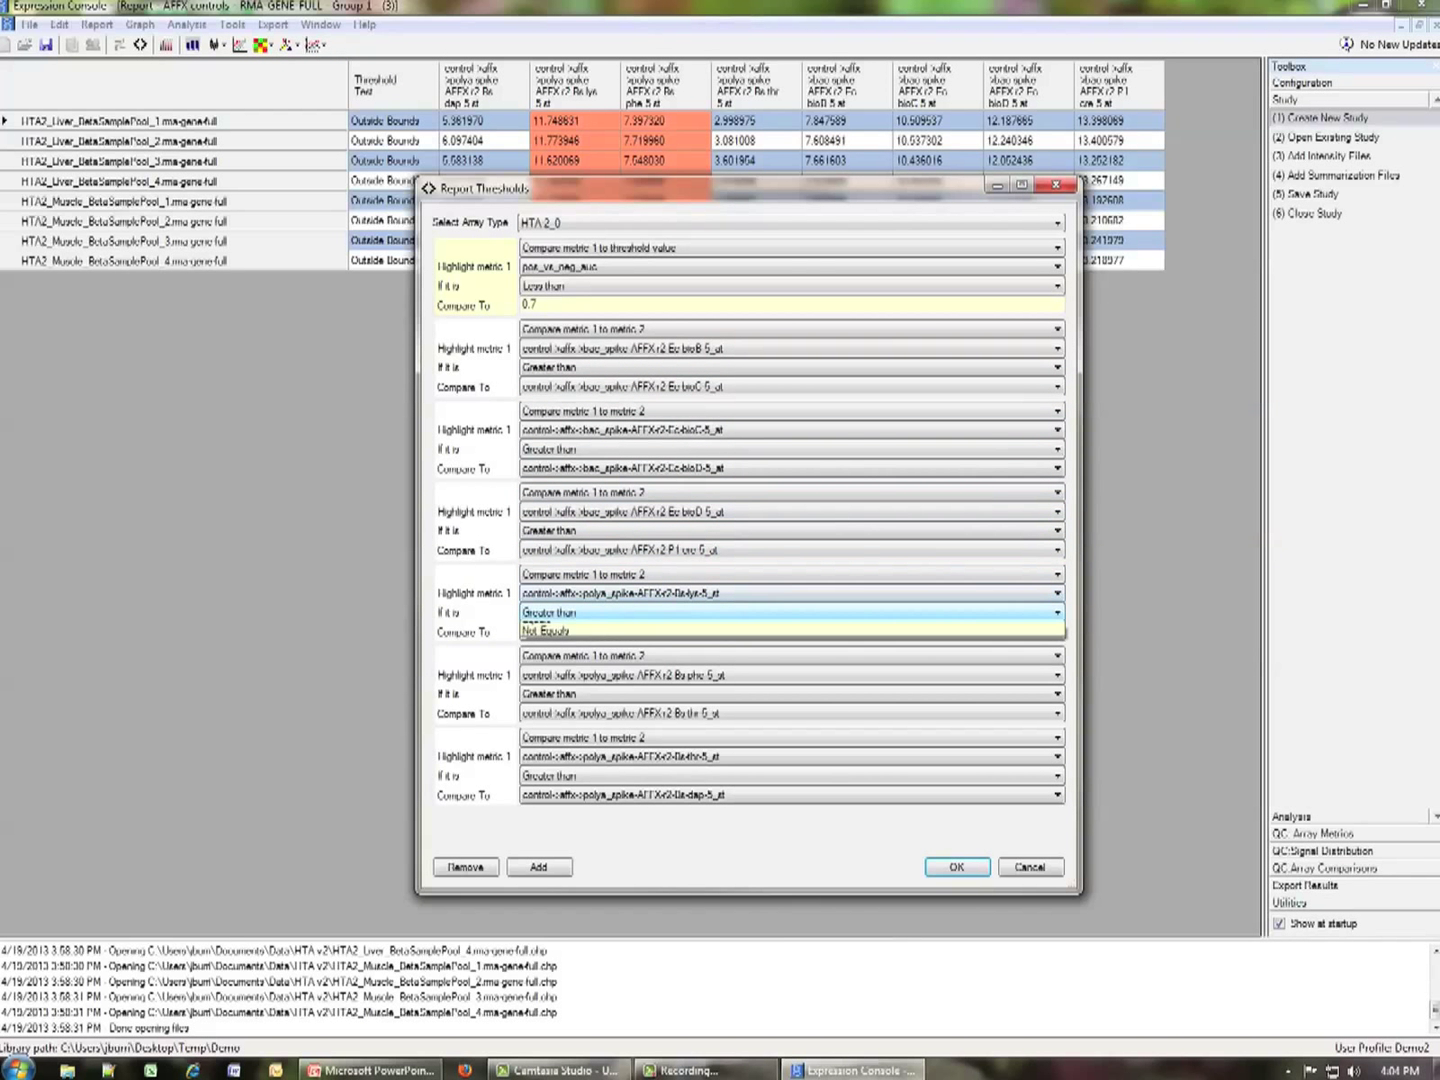
{"action": "key", "text": "Return"}
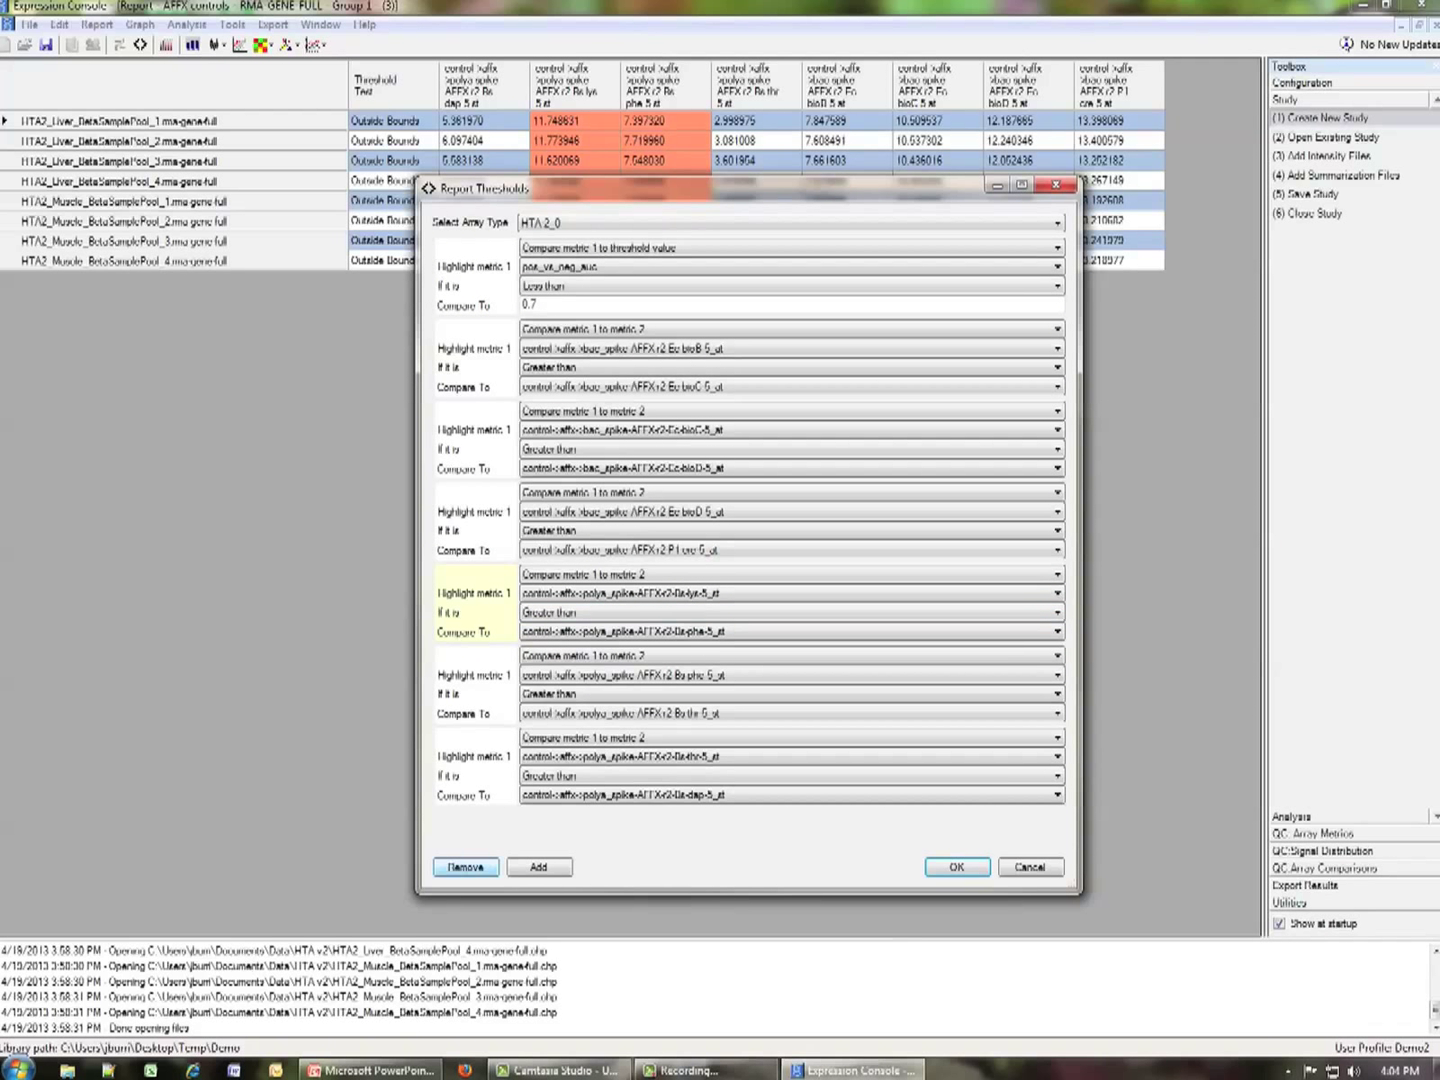
{"action": "left_click", "coordinate": [465, 868]}
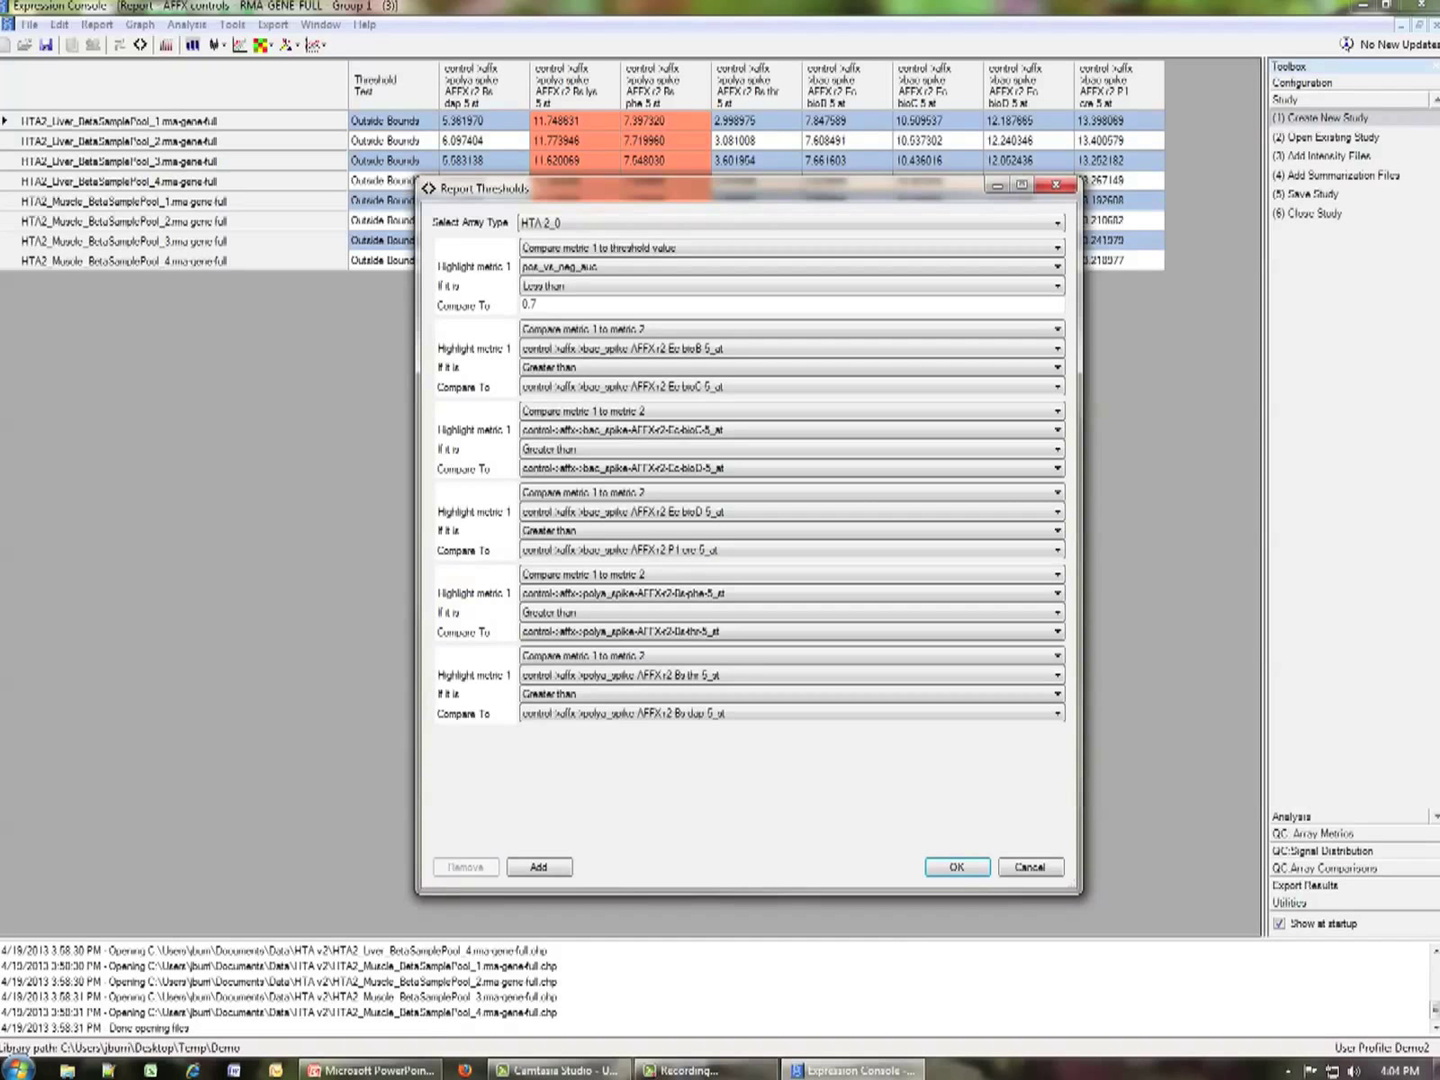
{"action": "left_click", "coordinate": [790, 613]}
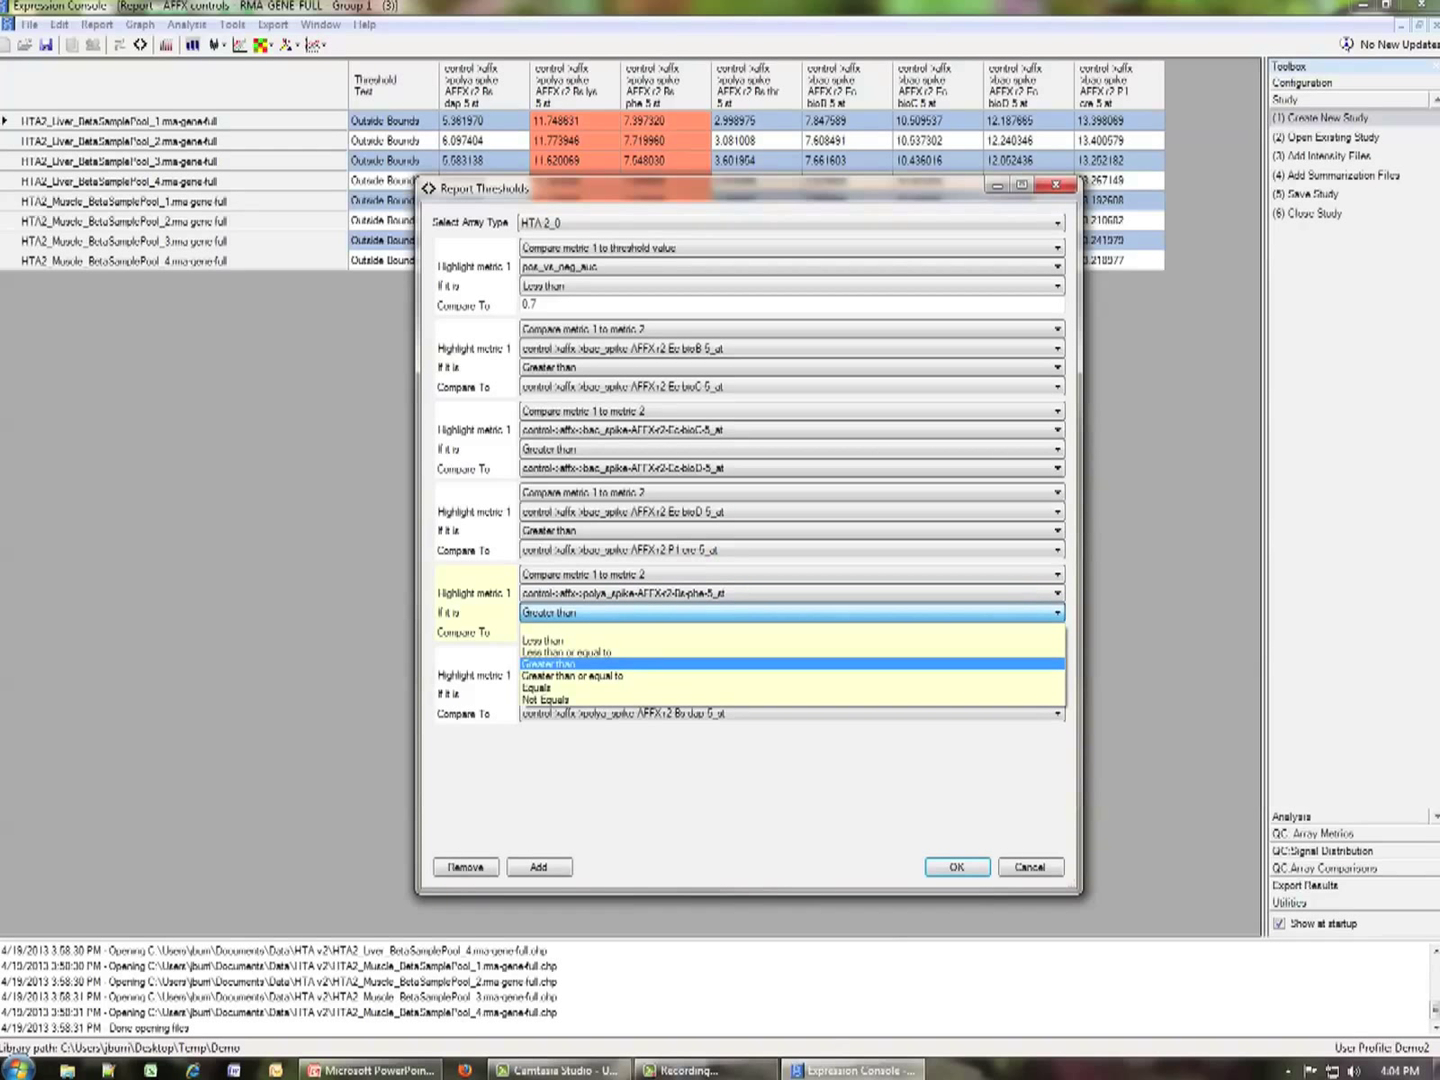
{"action": "key", "text": "Return"}
{"action": "left_click", "coordinate": [464, 867]}
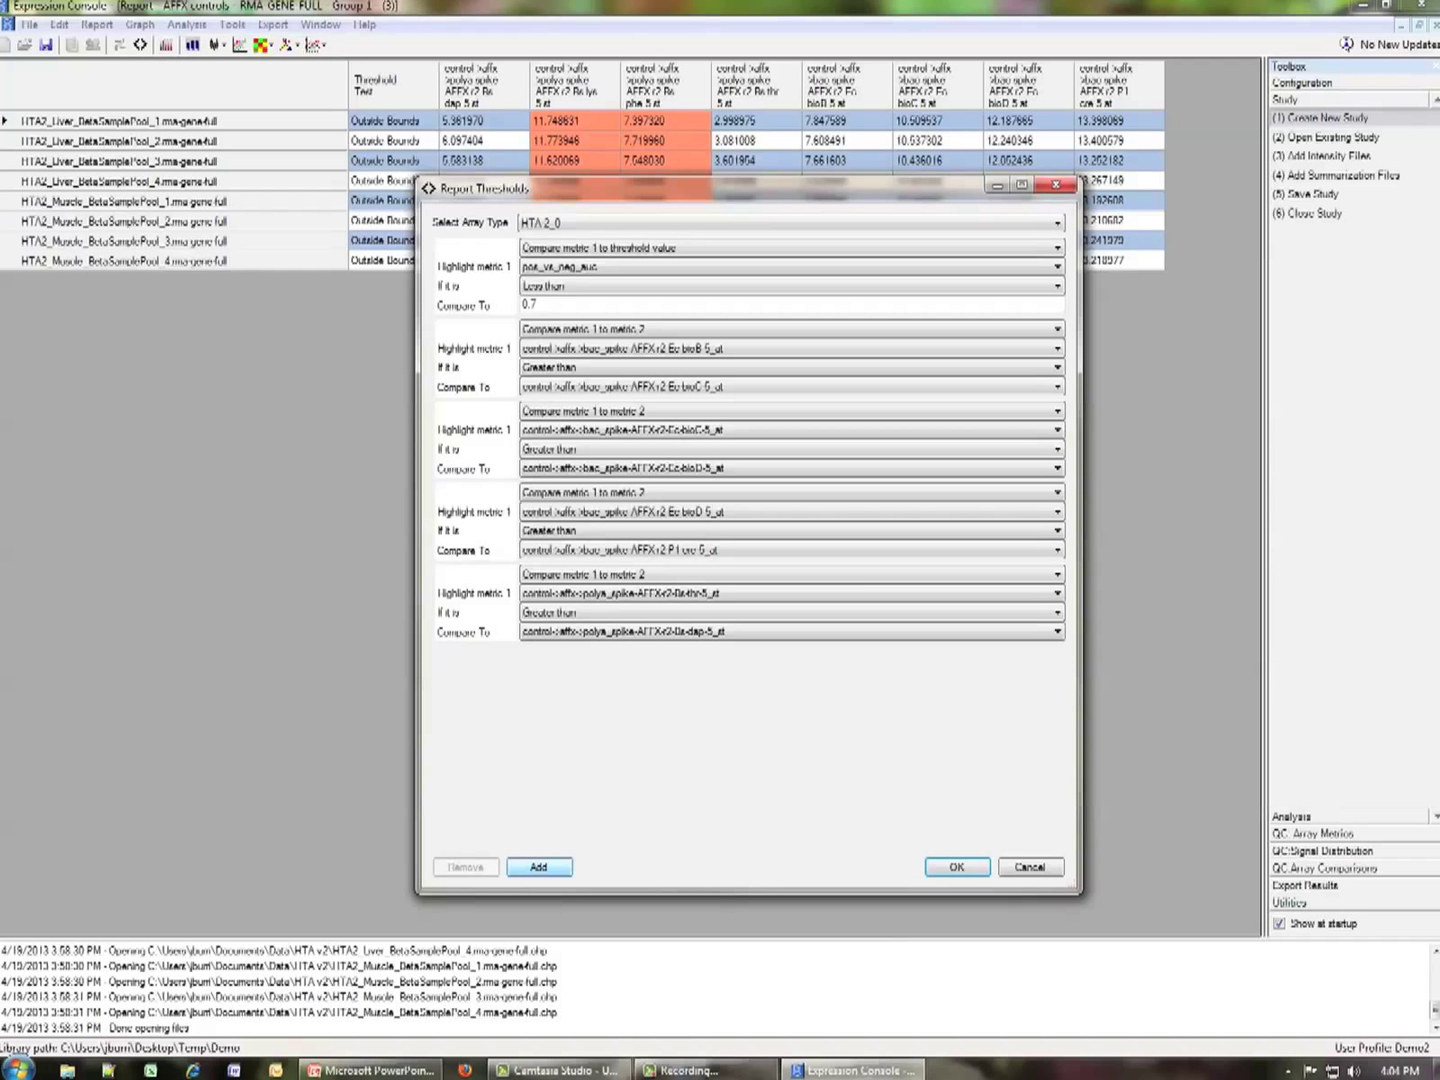
{"action": "key", "text": "Return"}
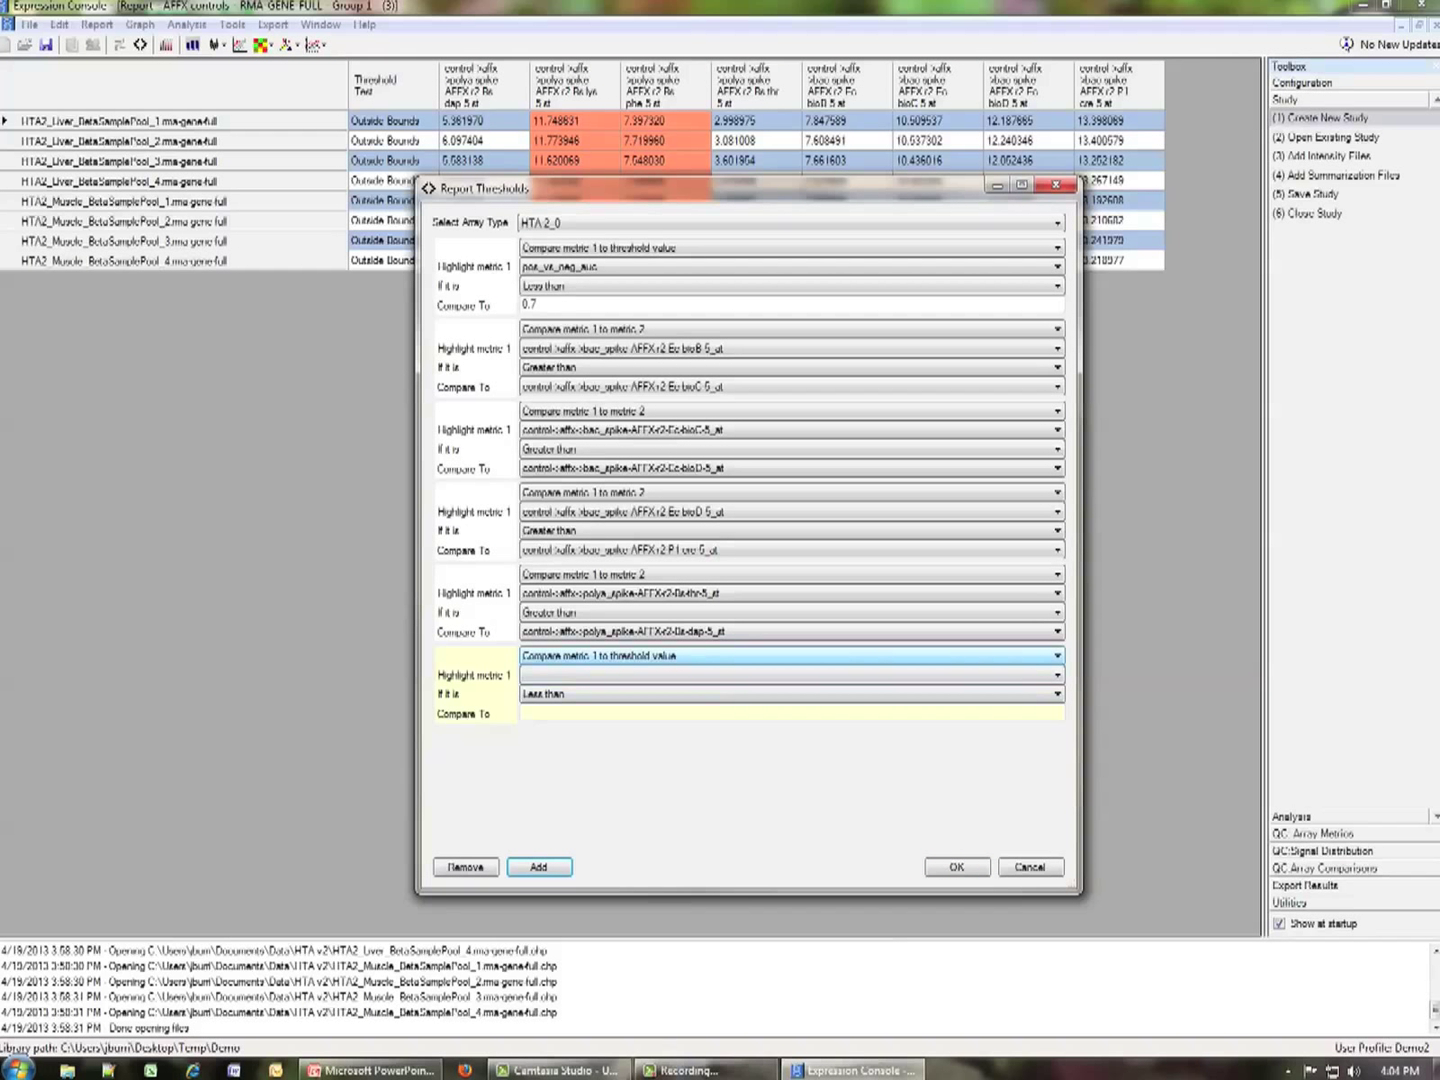
Set the new rule's compare type to cross-array average by standard deviation
{"action": "key", "text": "alt+Down"}
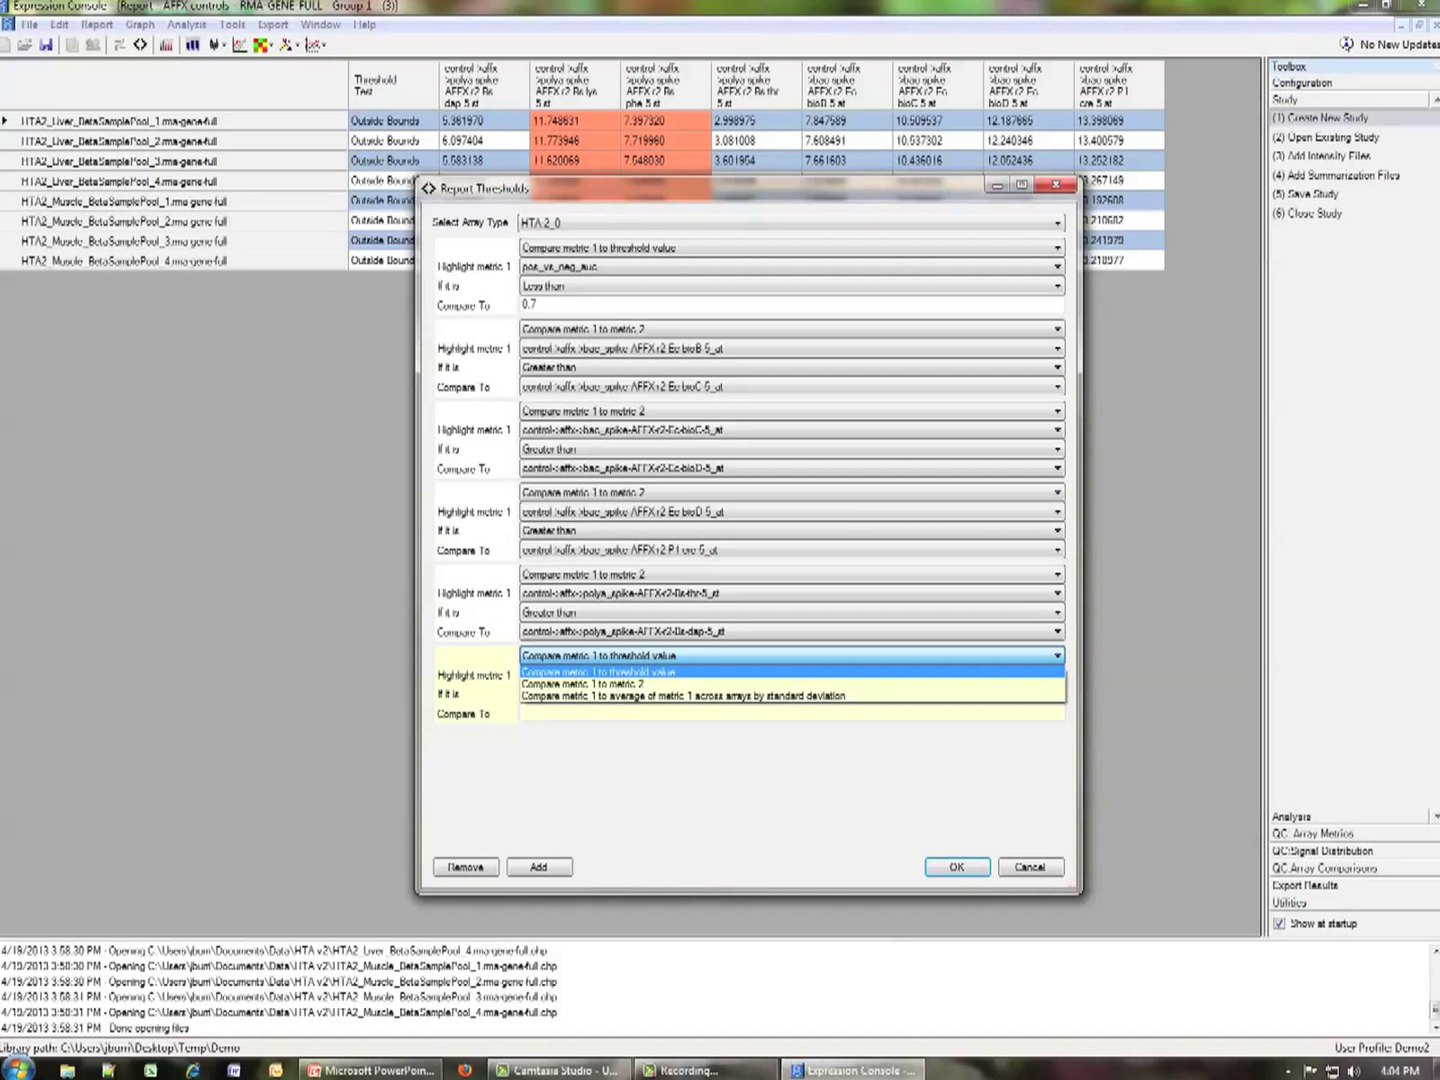
{"action": "key", "text": "Down"}
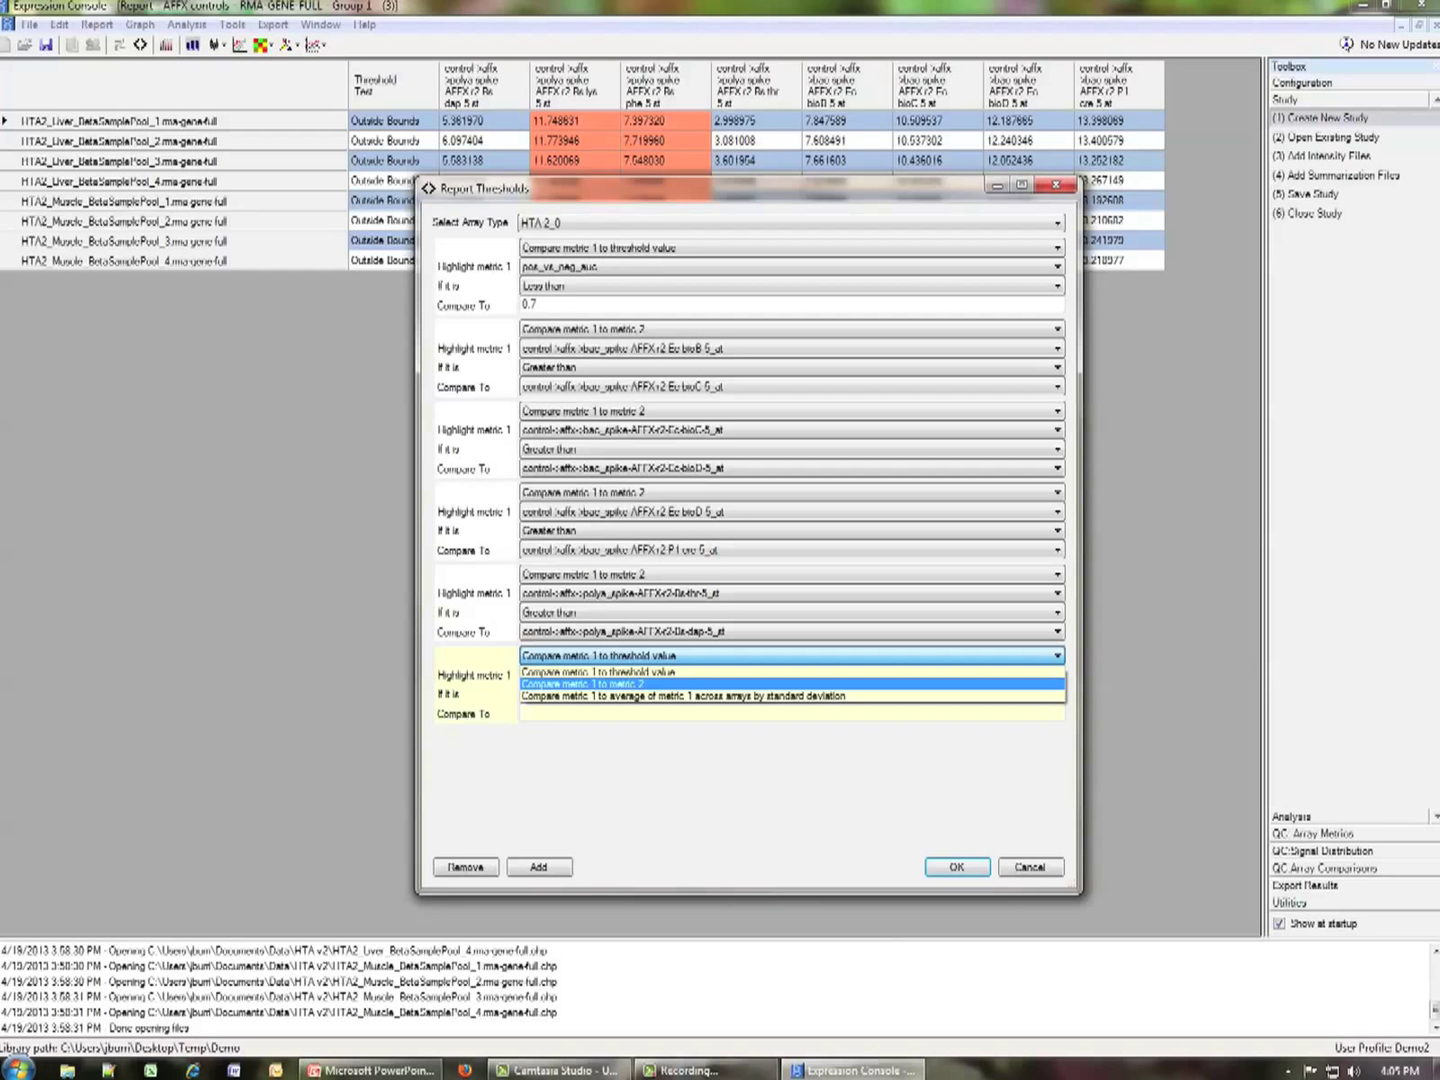
{"action": "key", "text": "Down"}
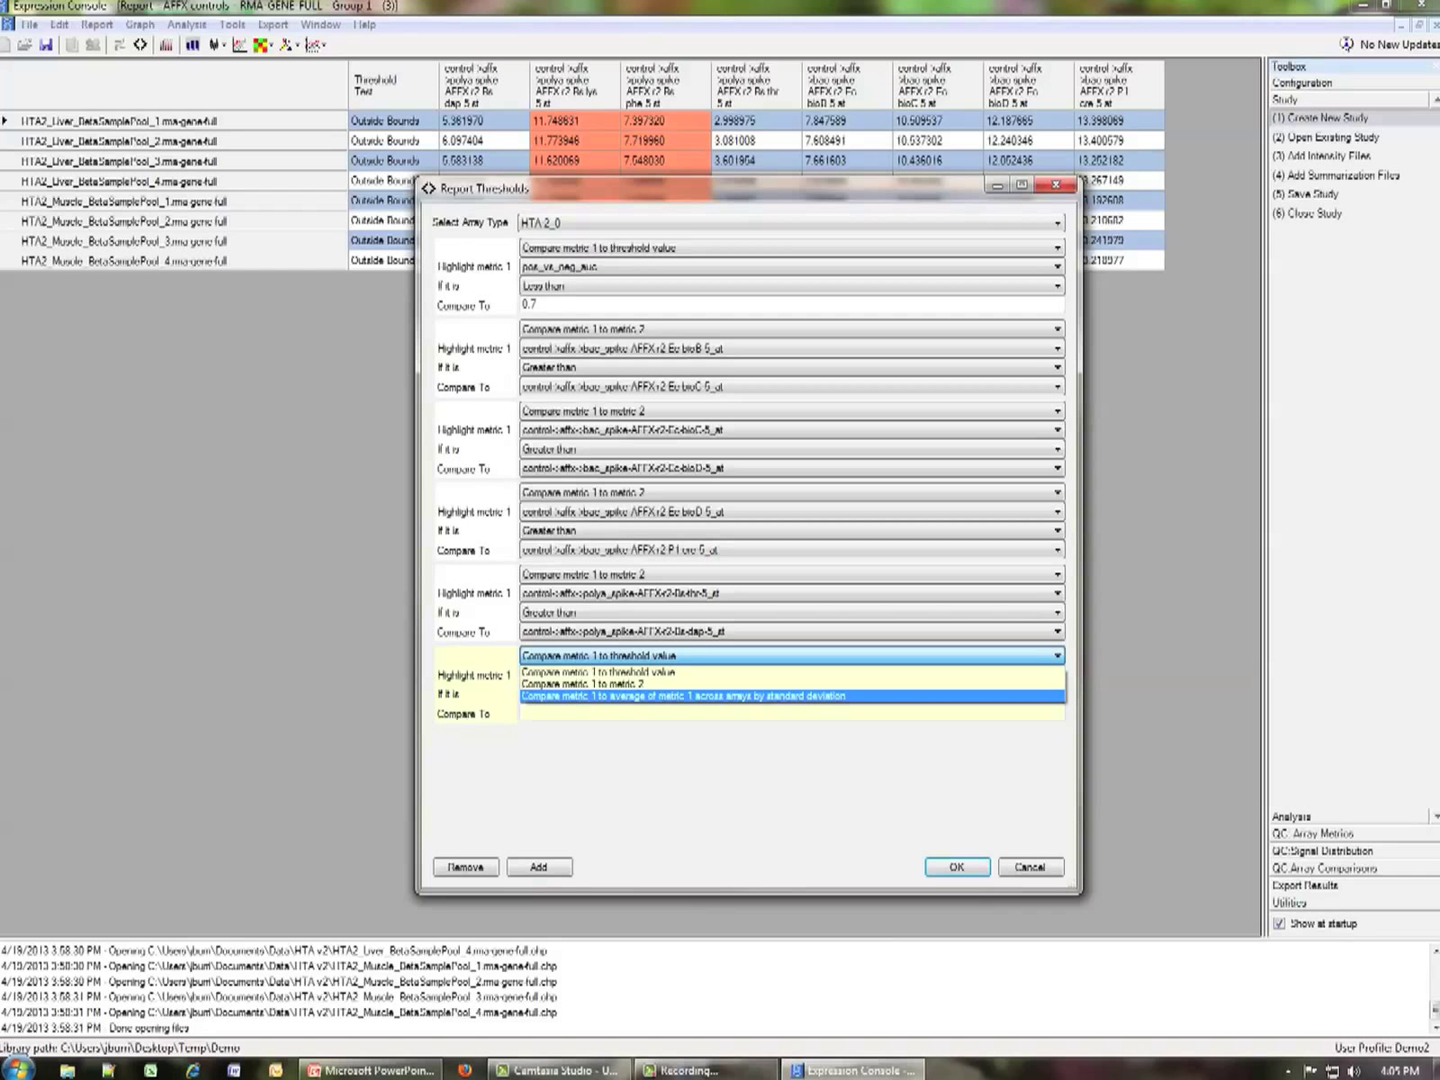
{"action": "key", "text": "Return"}
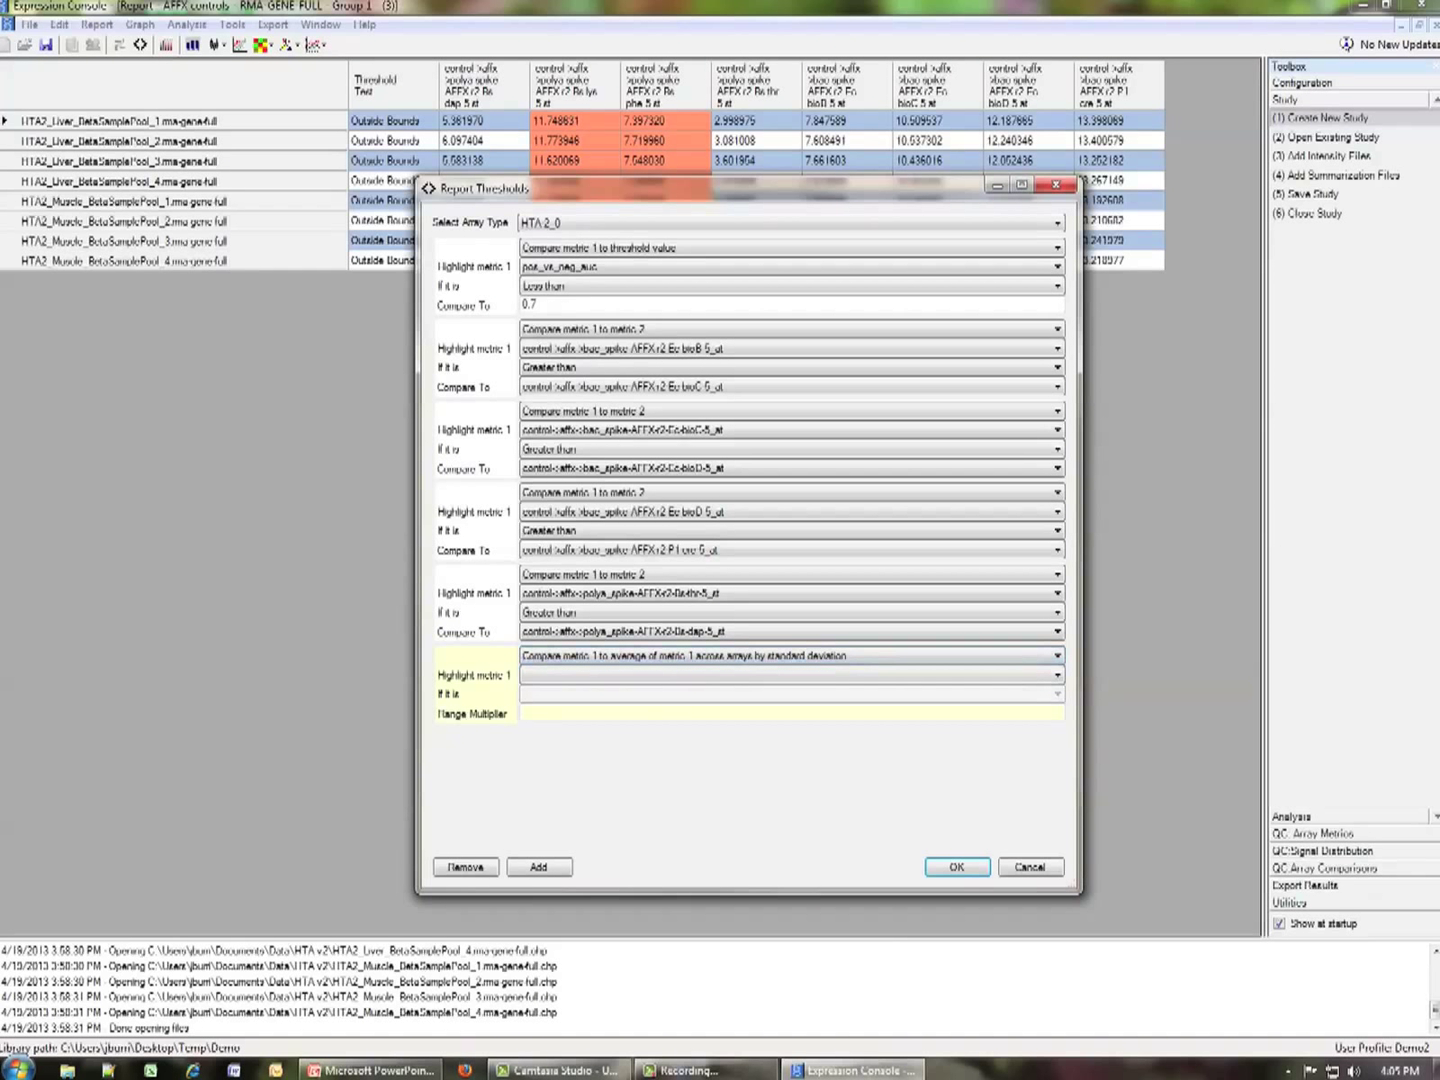
Choose the BkGr-GC12 metric with range multiplier 3 and apply the thresholds
{"action": "key", "text": "alt+Down"}
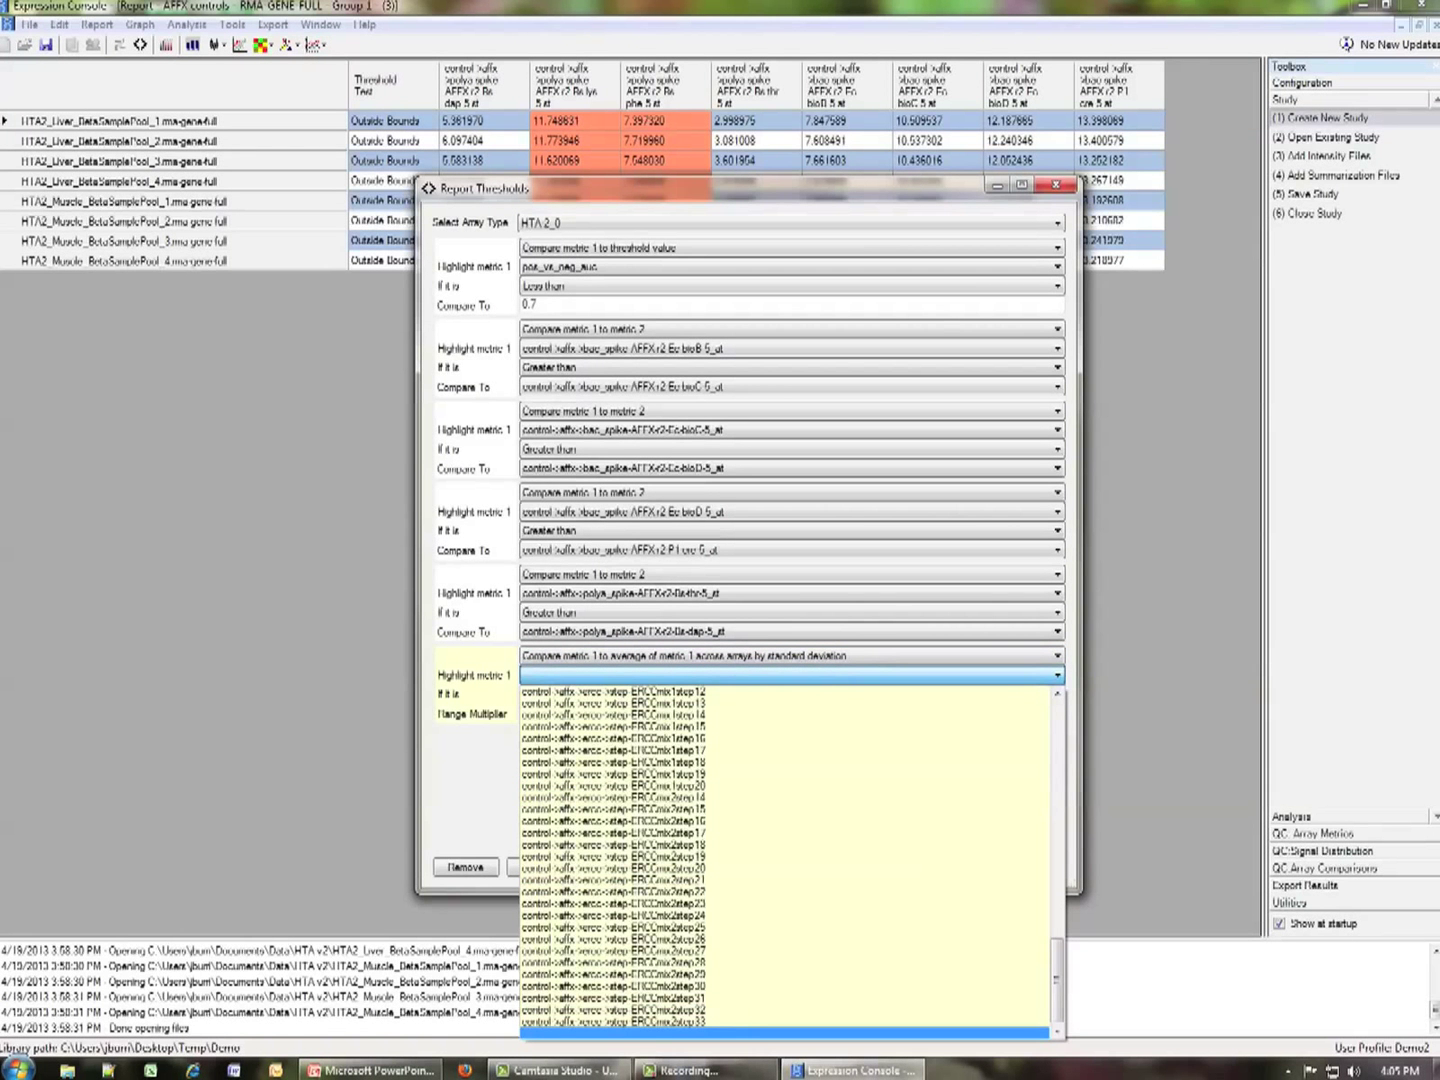
{"action": "scroll", "coordinate": [785, 859], "scroll_direction": "up", "scroll_amount": 2}
{"action": "scroll", "coordinate": [785, 859], "scroll_direction": "up", "scroll_amount": 1}
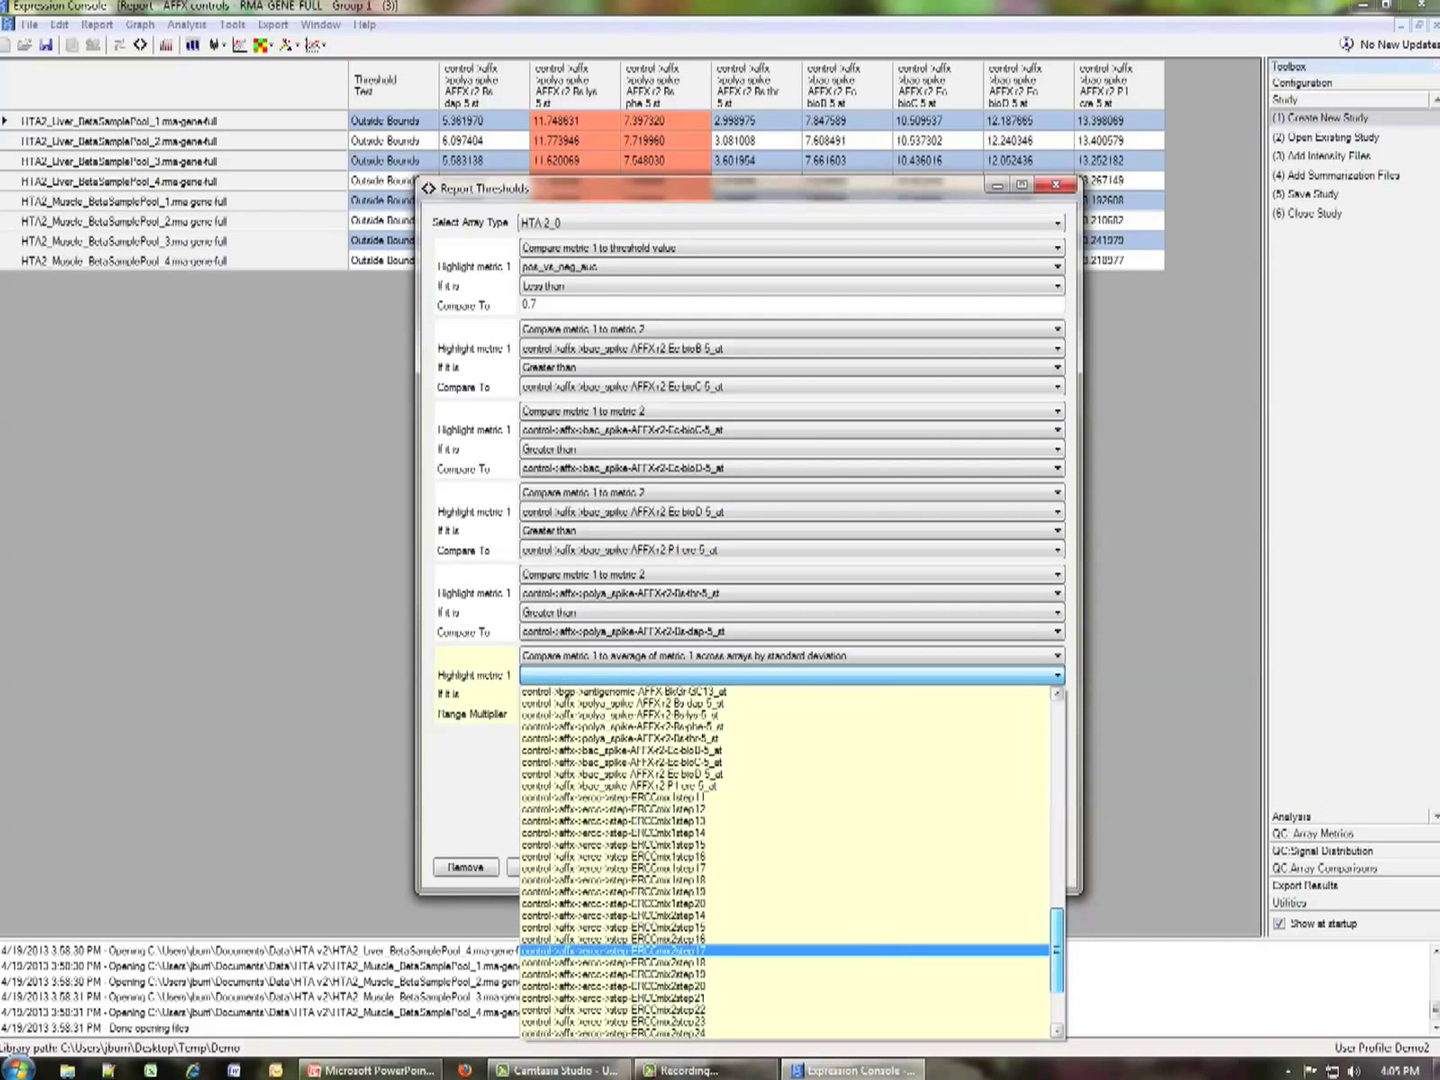
{"action": "scroll", "coordinate": [786, 860], "scroll_direction": "up", "scroll_amount": 2}
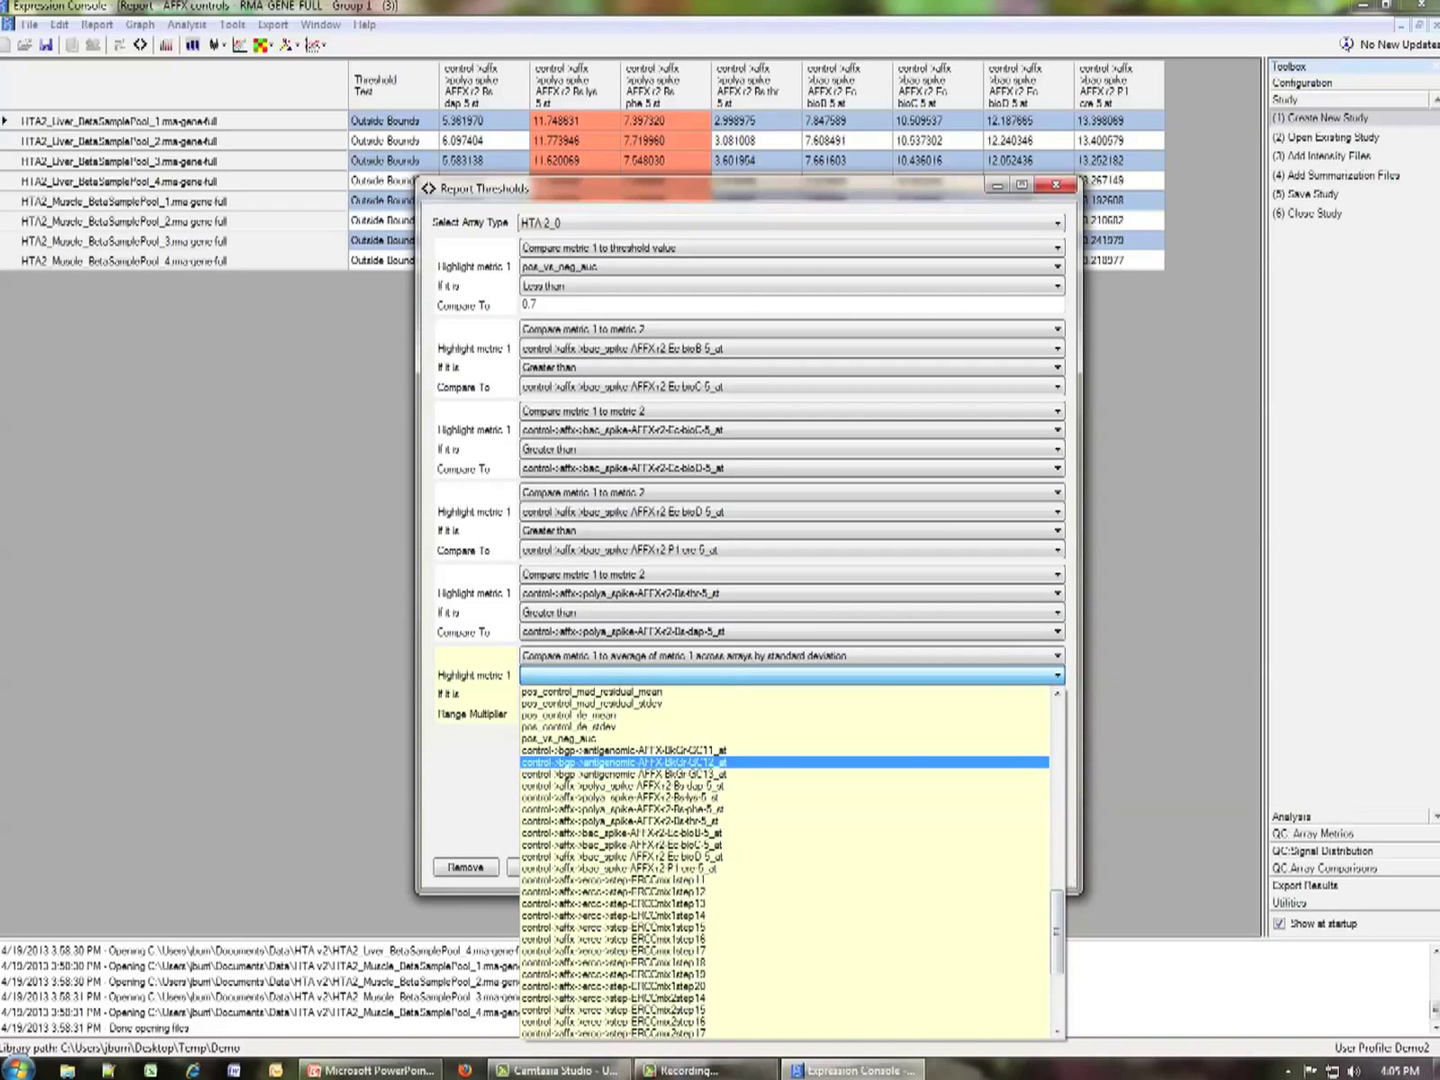
{"action": "left_click", "coordinate": [785, 761]}
{"action": "left_click", "coordinate": [522, 713]}
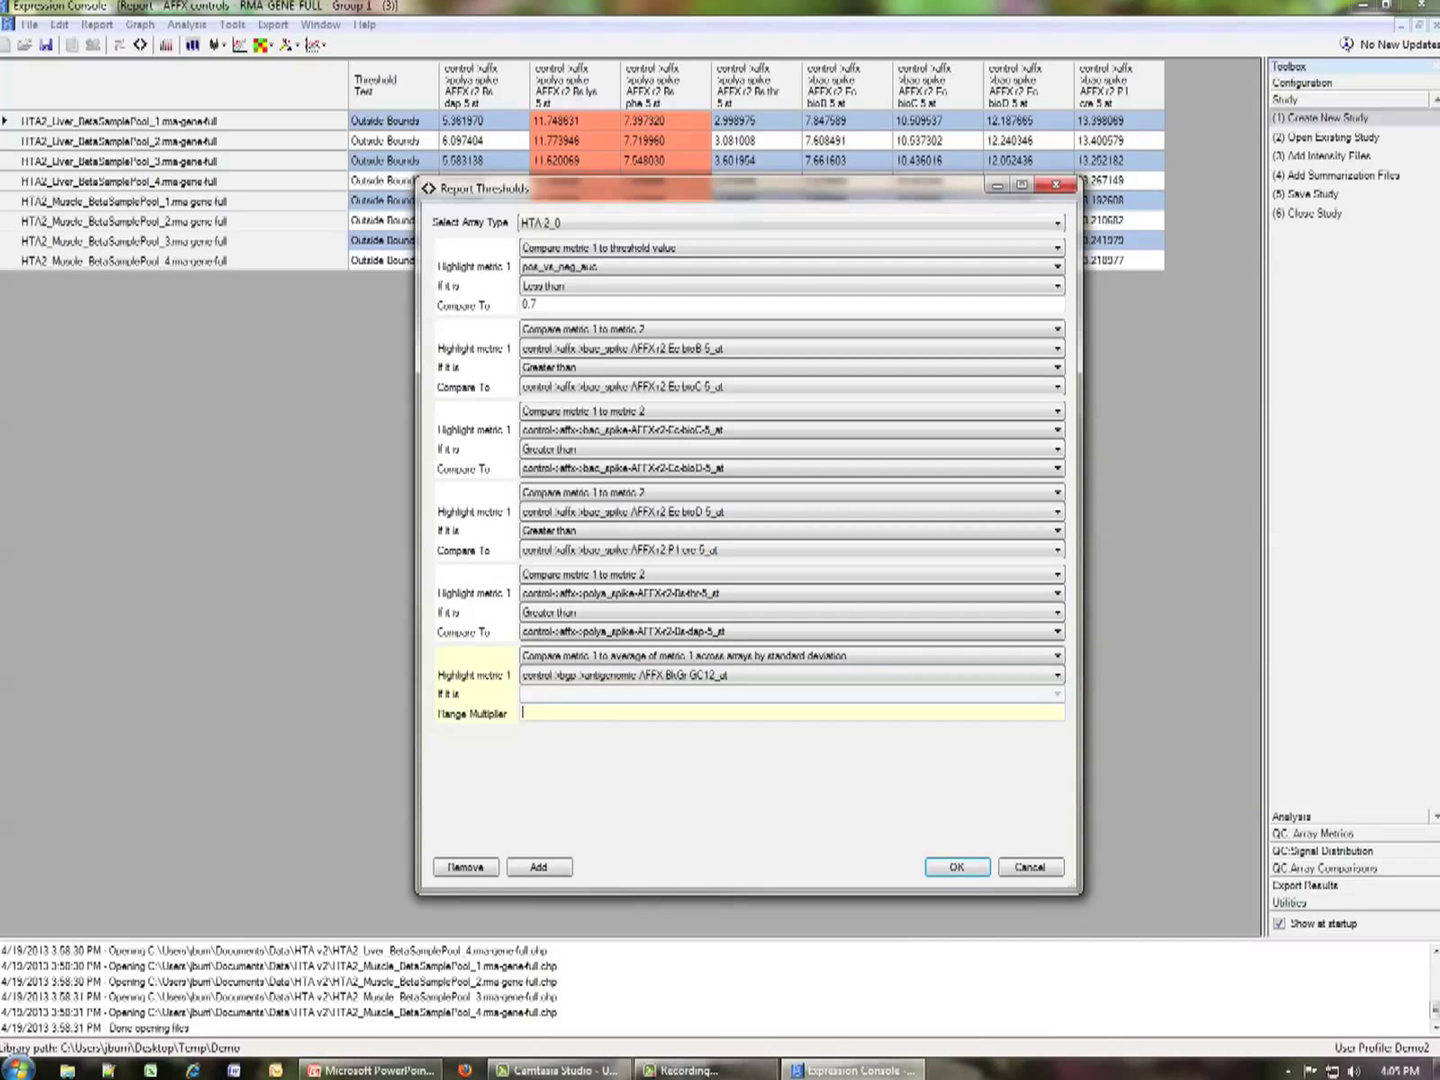
{"action": "type", "text": "3"}
{"action": "key", "text": "Return"}
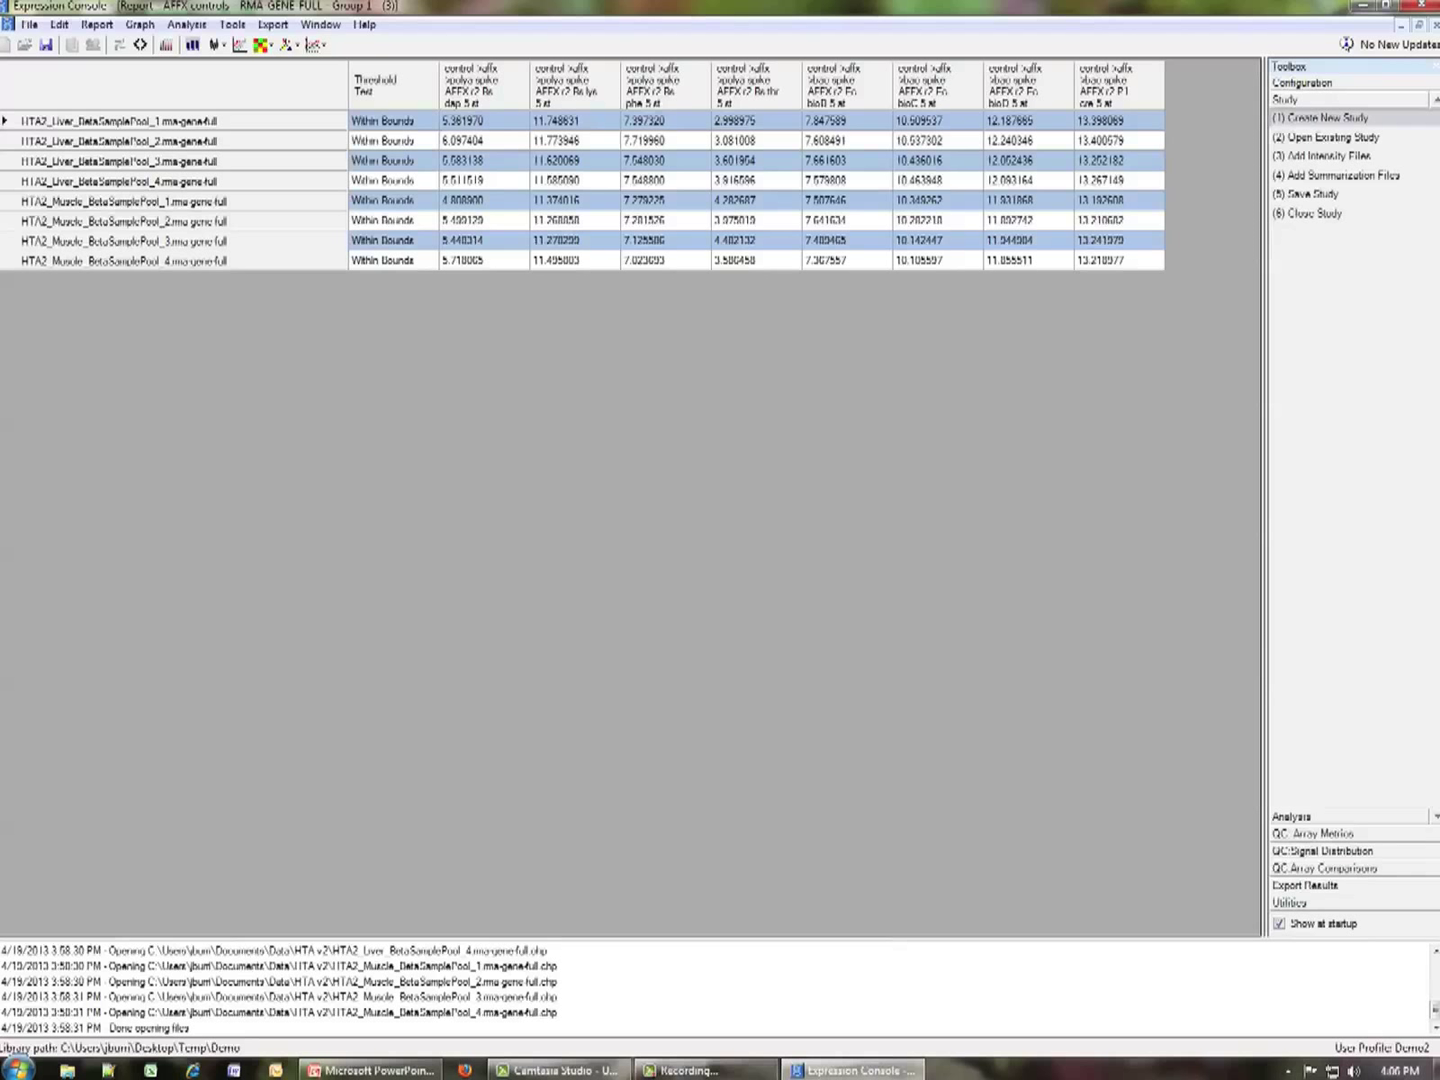
Show the QC Signal Distribution plot options
{"action": "left_click", "coordinate": [1322, 851]}
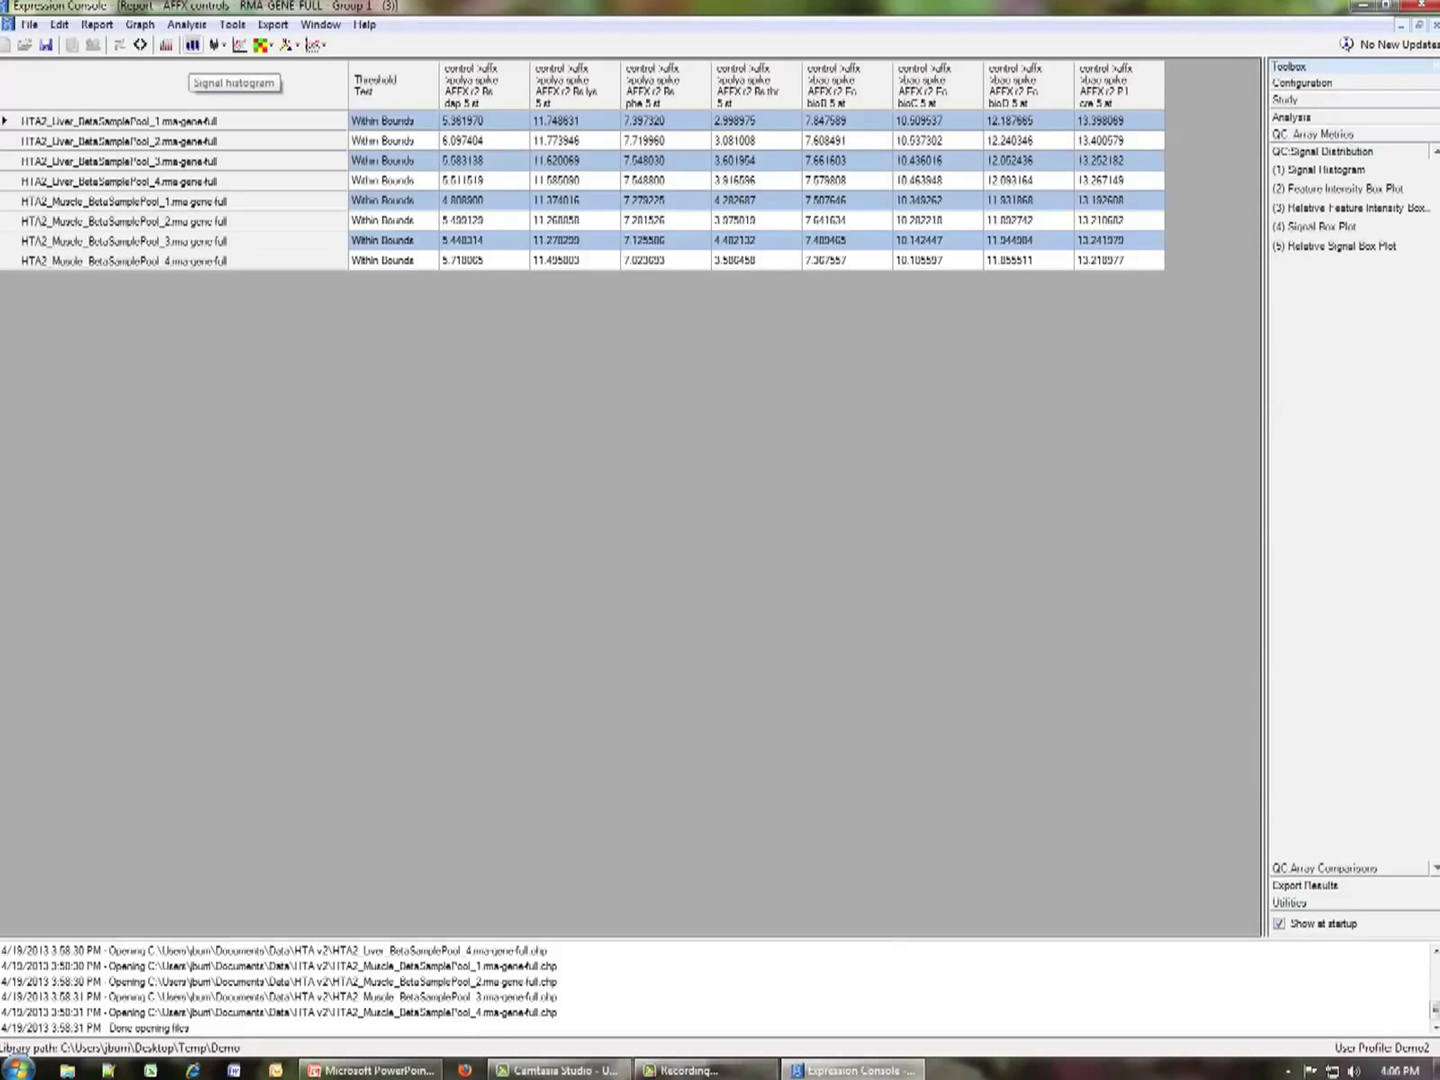
Display the Signal Histogram for all eight arrays and bring up its display options
{"action": "left_click", "coordinate": [193, 44]}
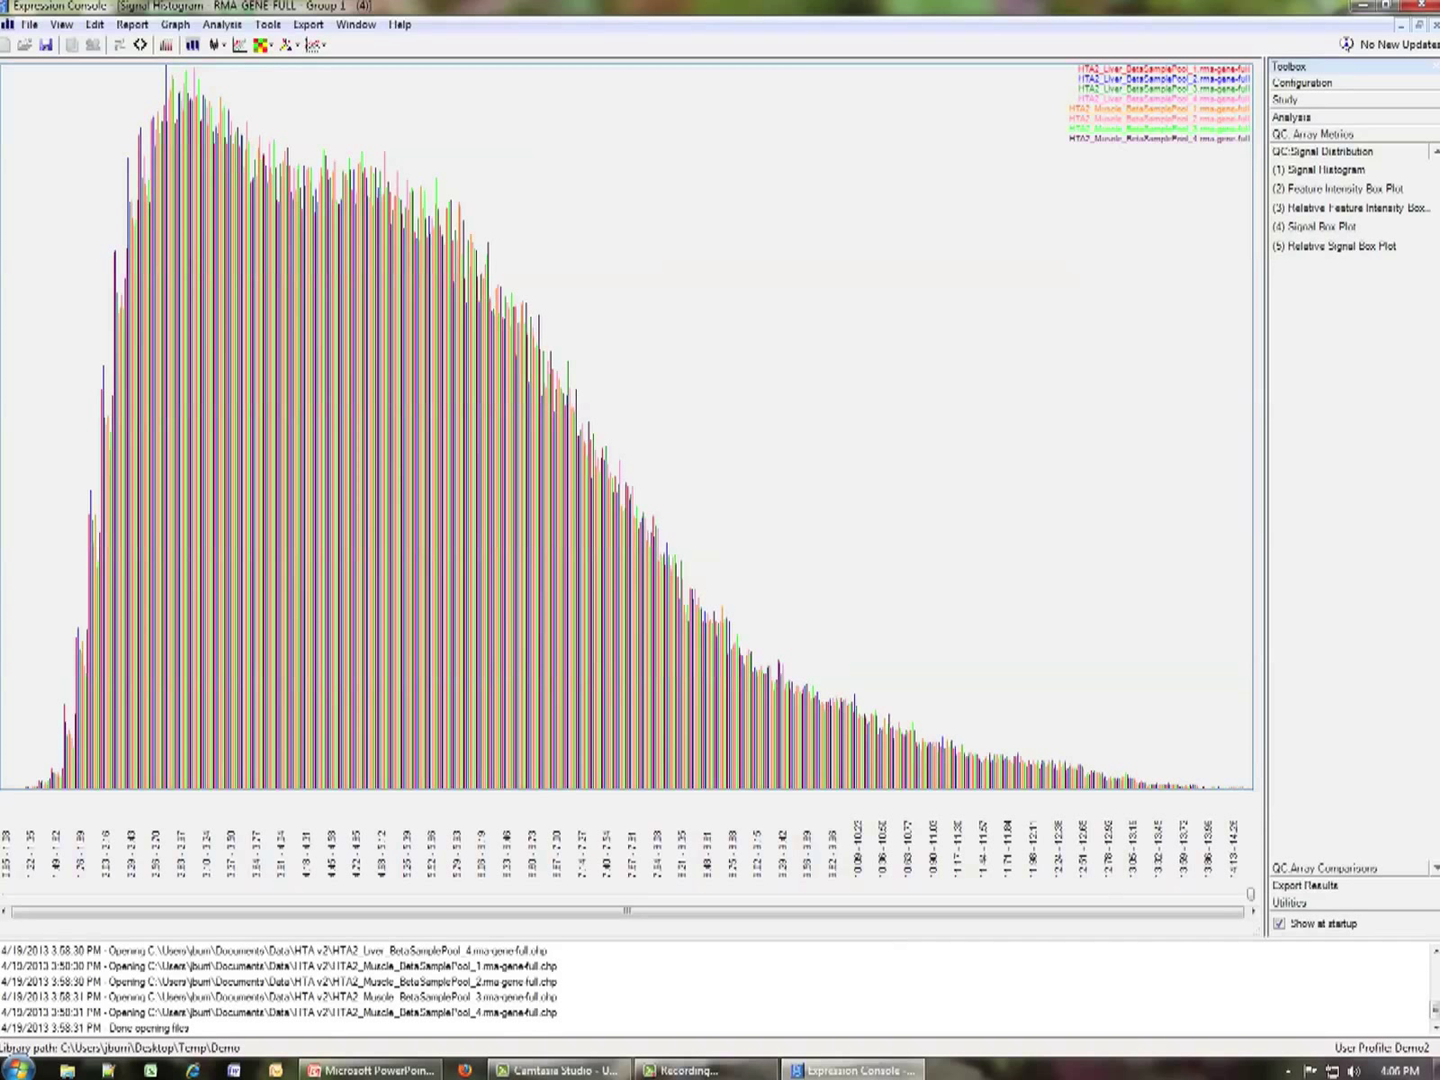
{"action": "right_click", "coordinate": [818, 412]}
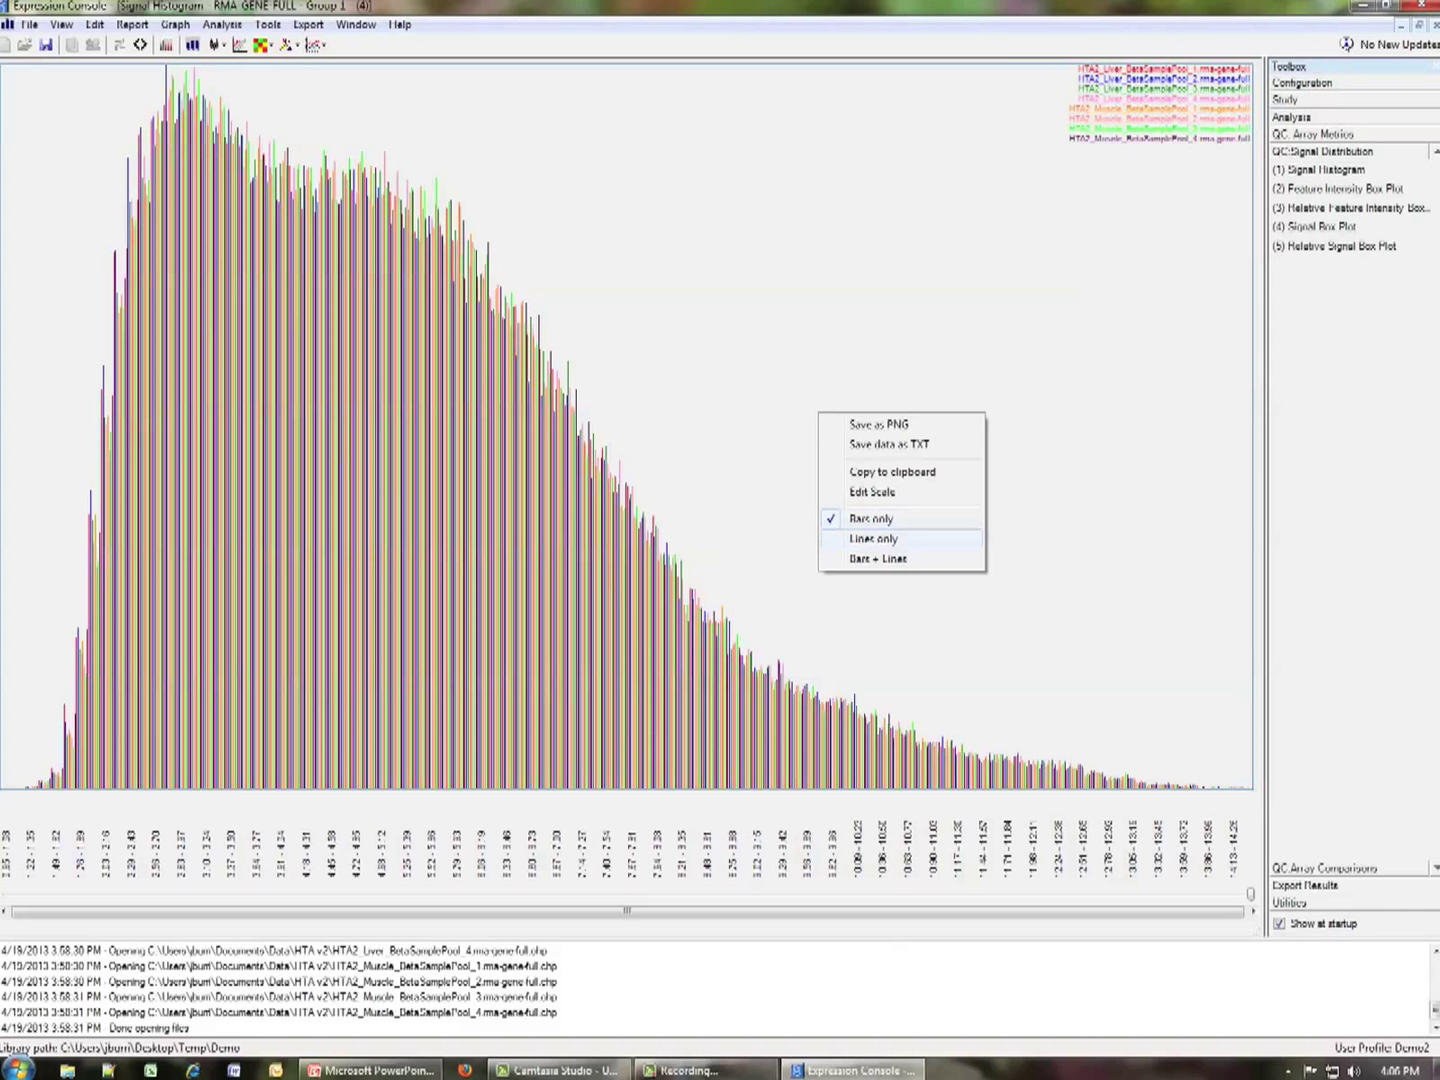
Draw the eight rma-gene-full signal distributions in the Signal Histogram as Lines only, without bars
{"action": "left_click", "coordinate": [870, 538]}
{"action": "right_click", "coordinate": [875, 531]}
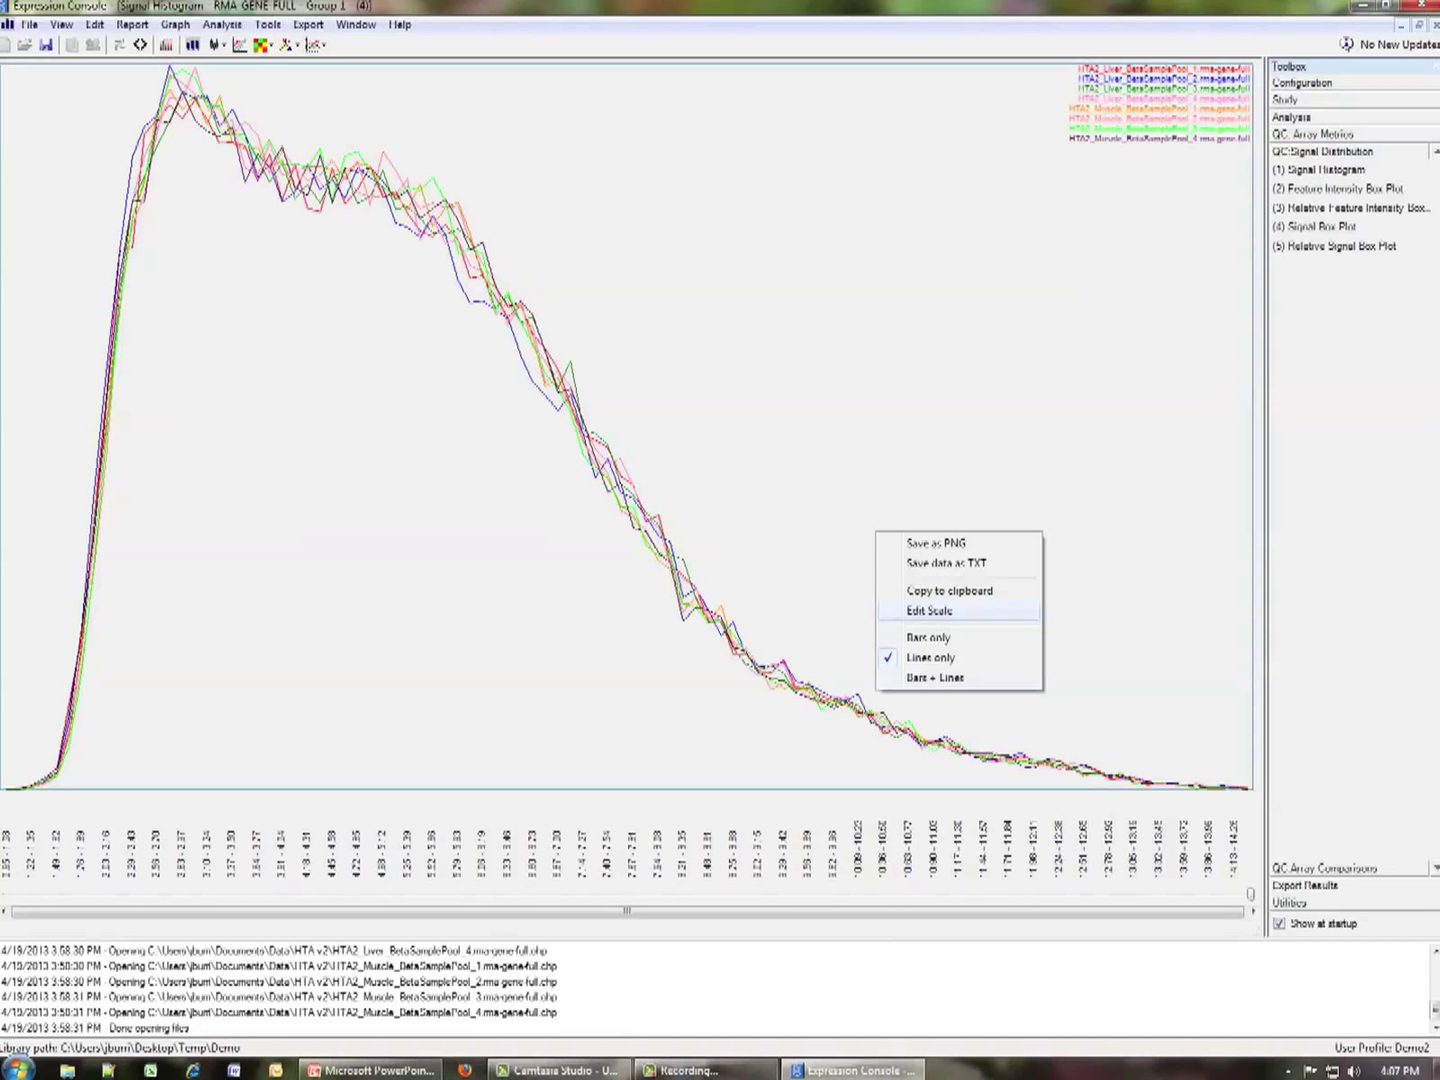
{"action": "key", "text": "Escape"}
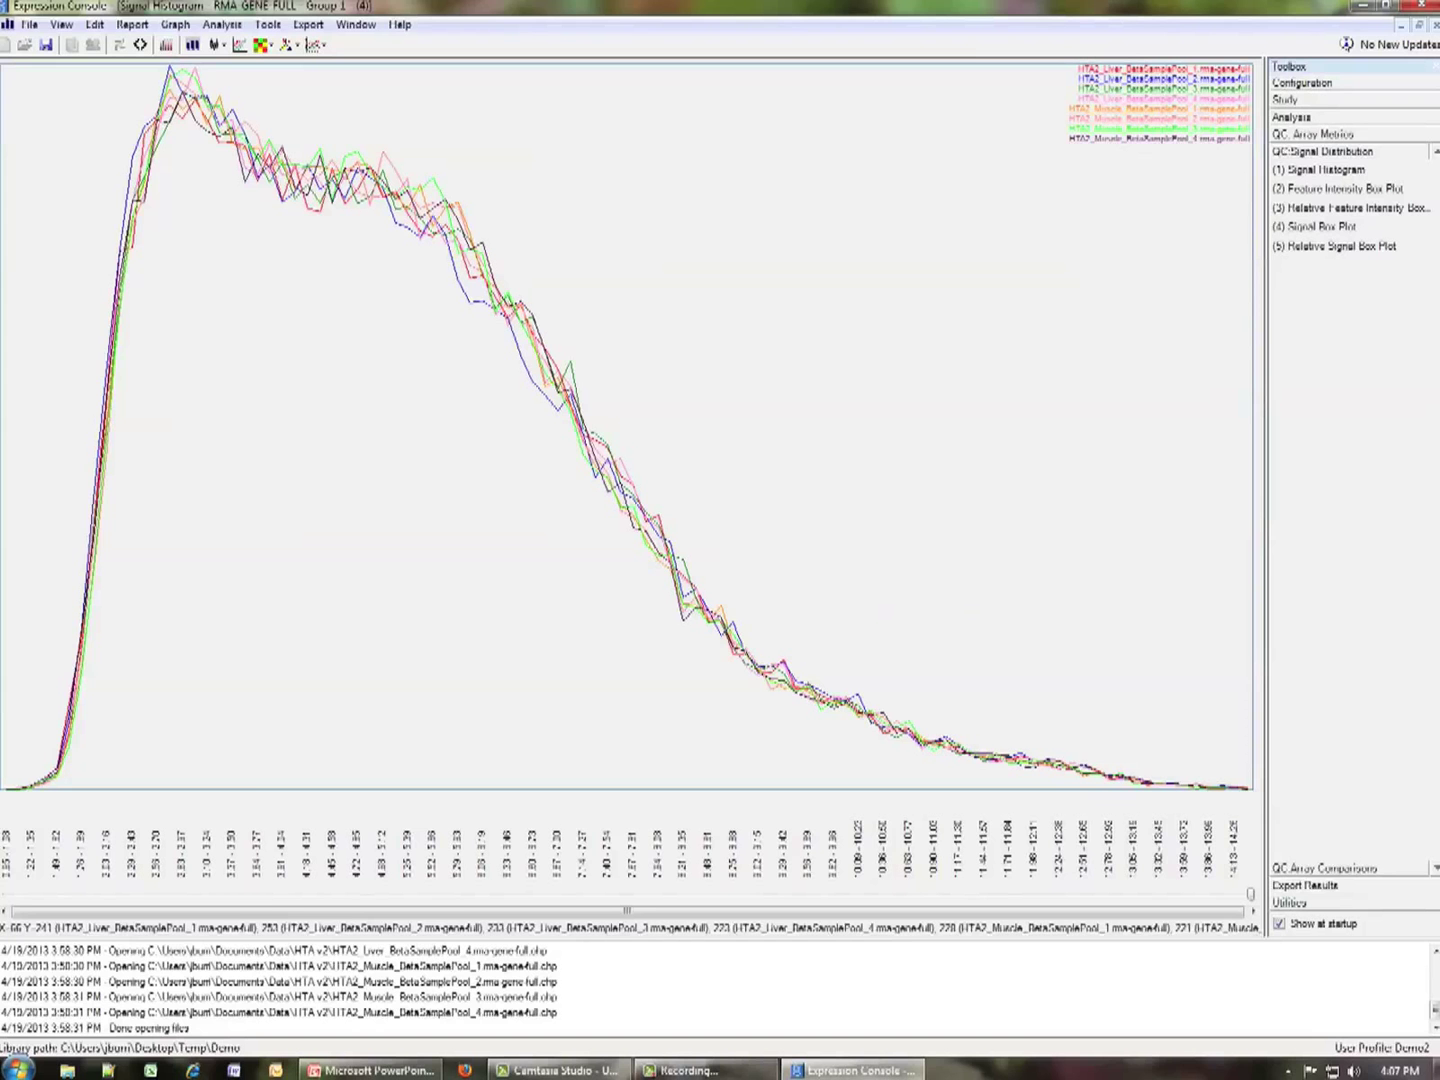